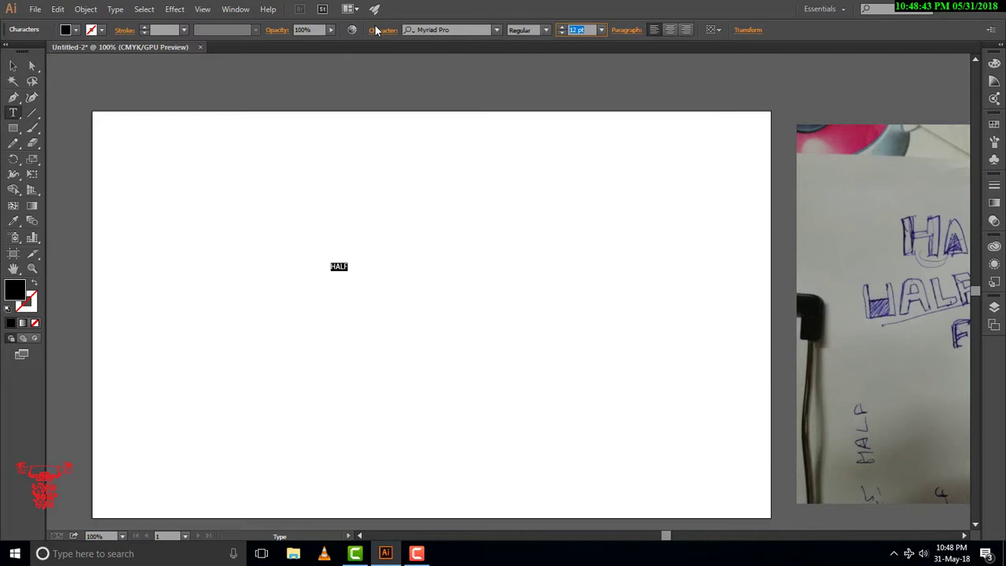
Step: Set the font size of the HALF text to 200 pt and finish editing the text
text(0)
key(Return)
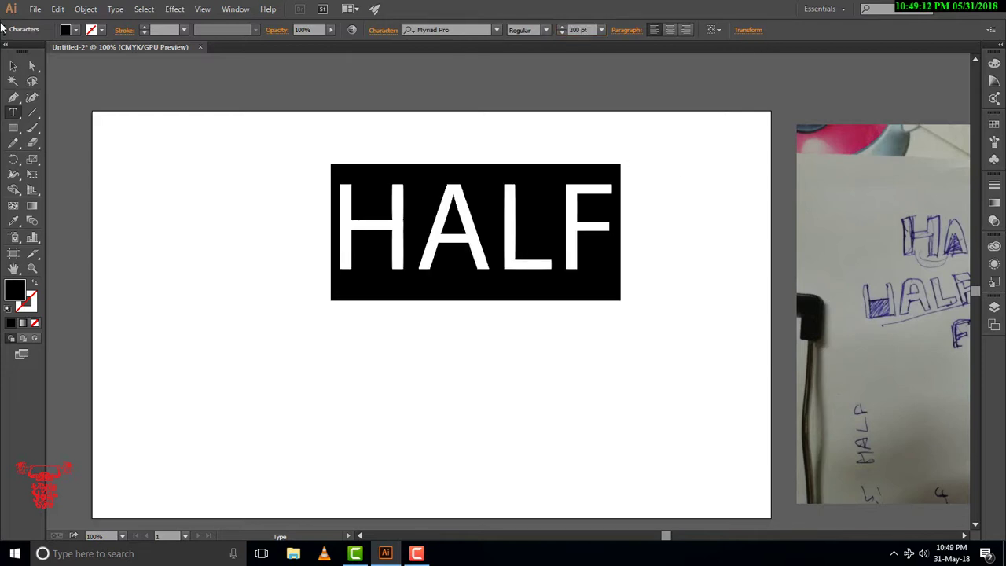
click(12, 65)
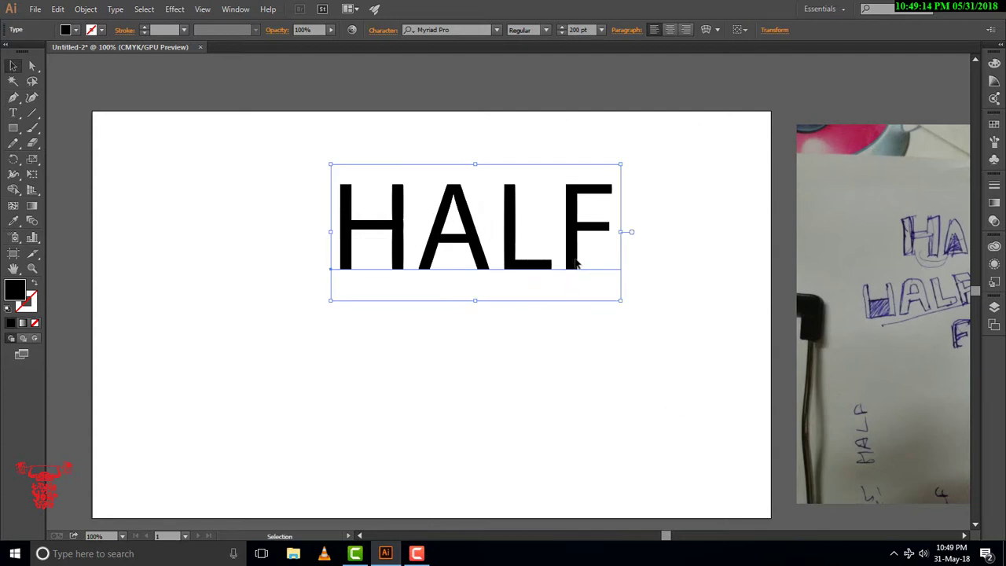
Step: Enlarge the HALF text and position it in the middle of the artboard
drag(576, 264, 440, 299)
drag(487, 332, 664, 460)
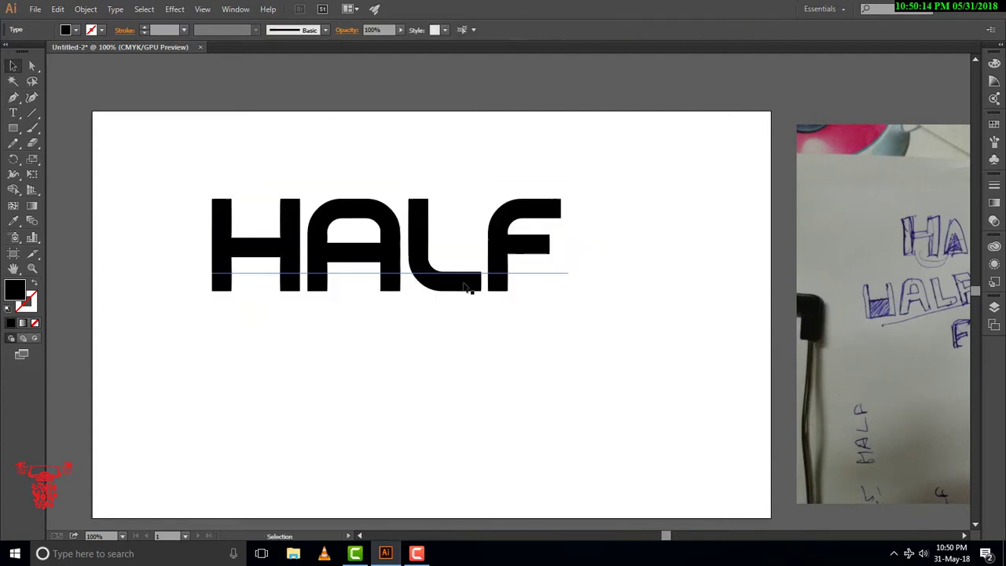
click(468, 285)
click(576, 283)
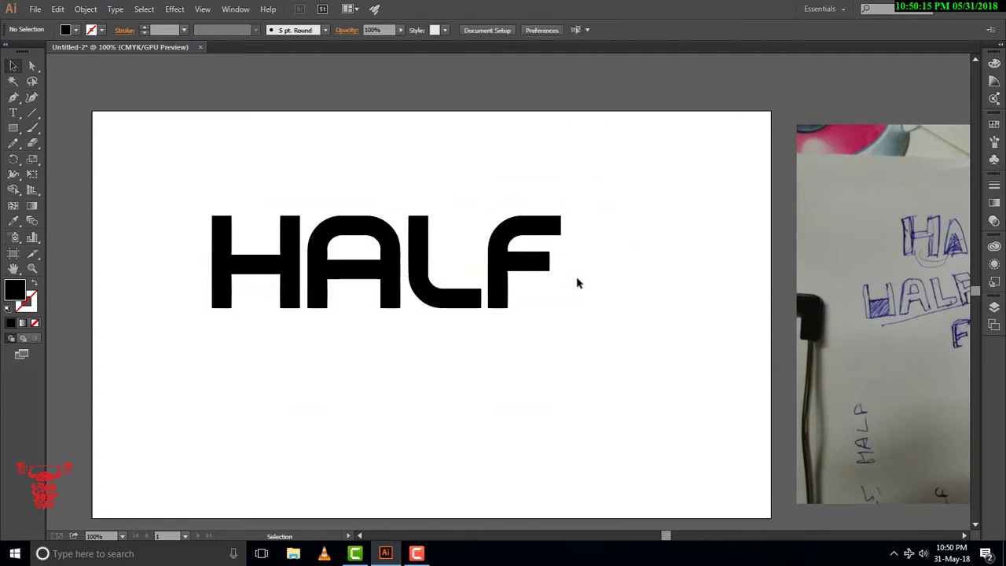
drag(510, 271, 516, 277)
Step: Convert the HALF text to outlines and ungroup it into separate letters
right_click(518, 266)
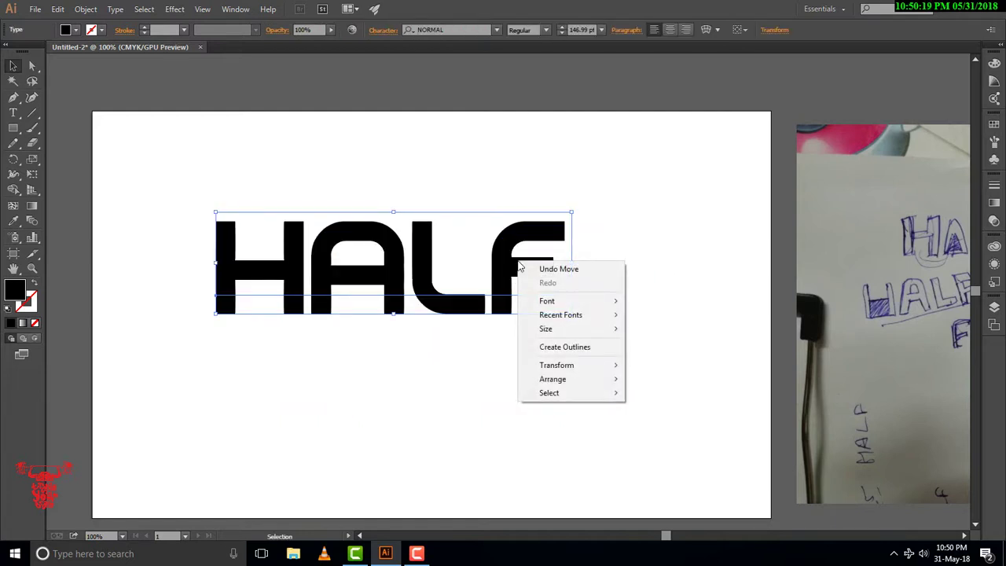
click(558, 346)
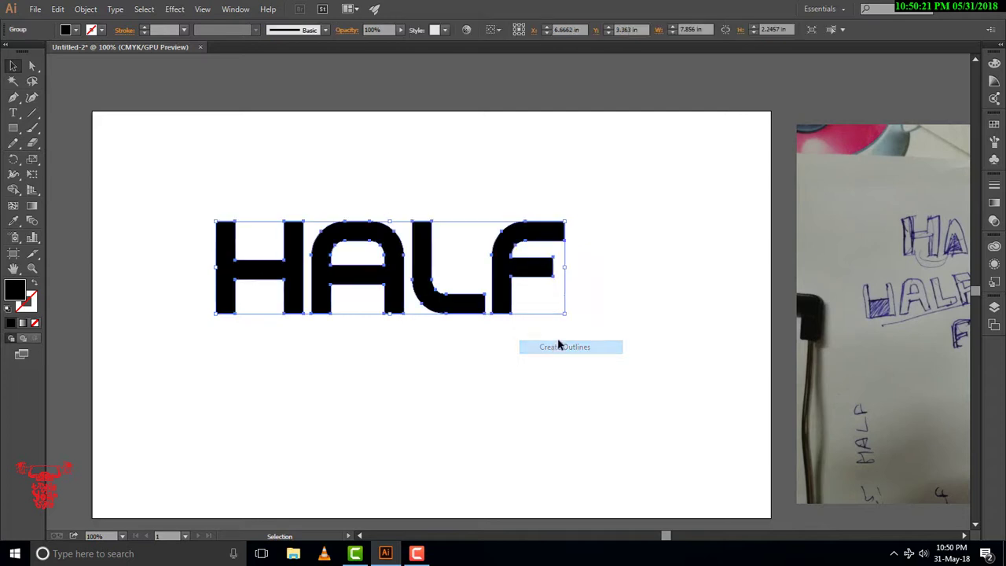
right_click(400, 286)
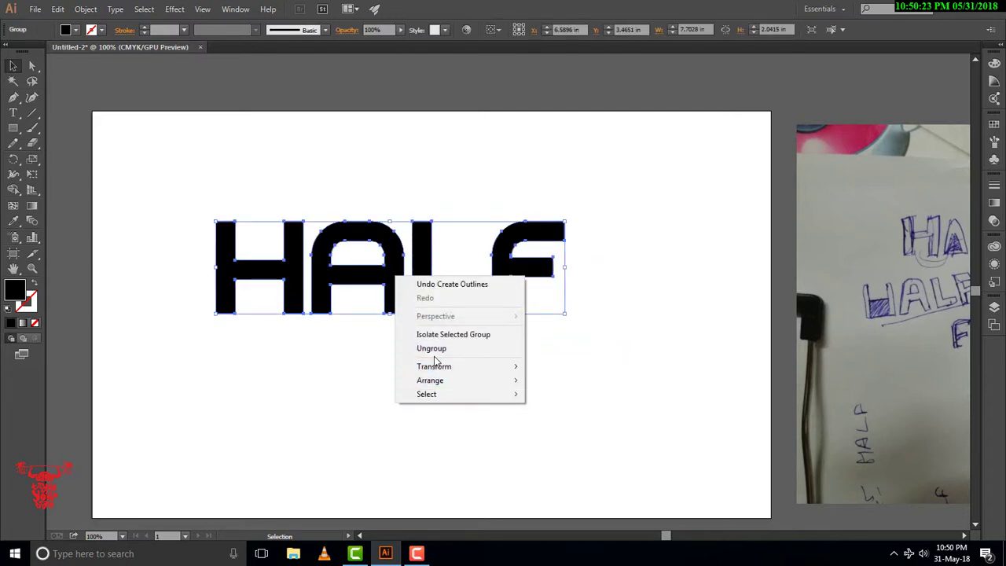
click(441, 350)
click(253, 267)
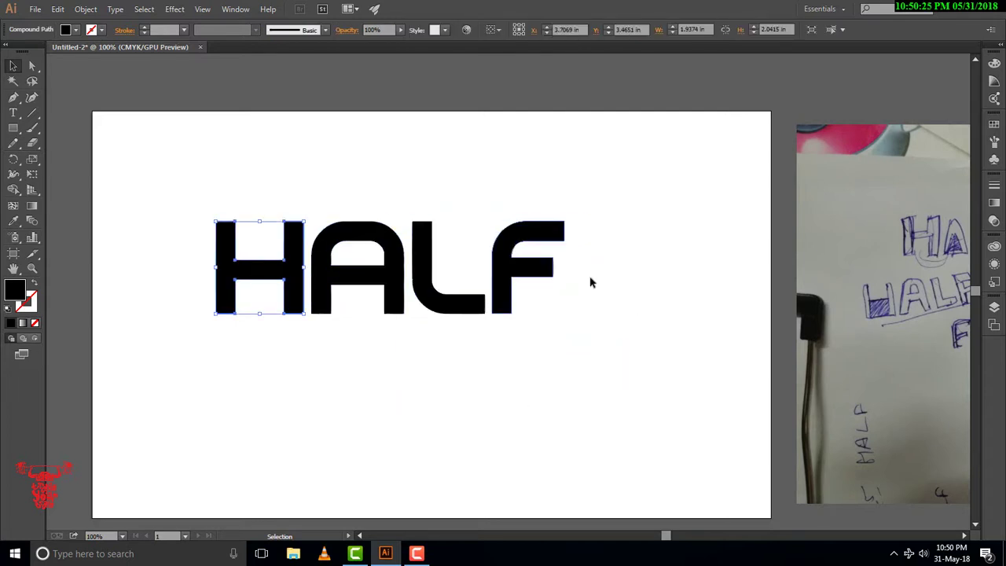
click(578, 255)
Step: Draw a pink rectangle about 1.08 in wide between the stems of the H, from just above the crossbar down to the baseline
key(z)
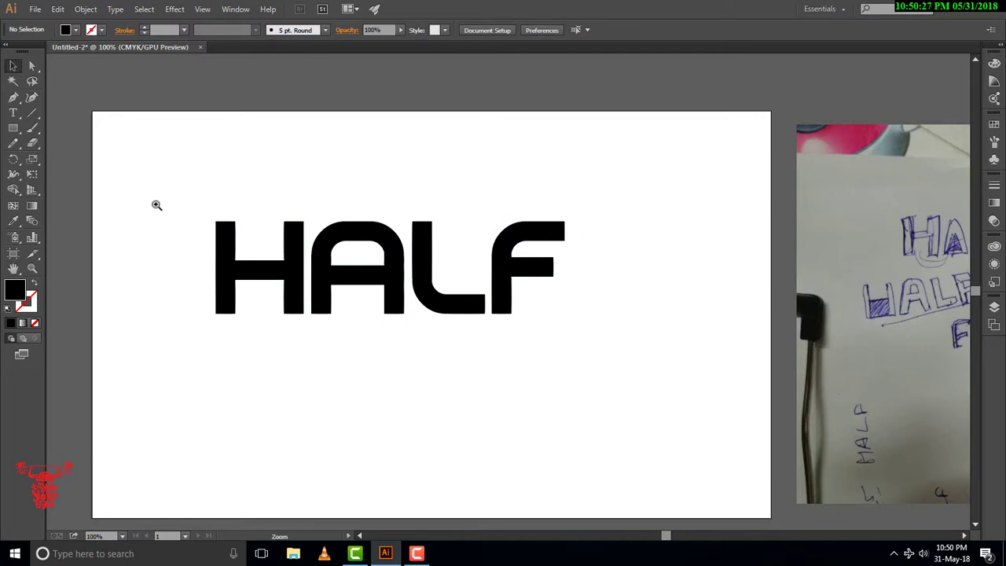
drag(154, 205, 257, 226)
drag(665, 353, 578, 293)
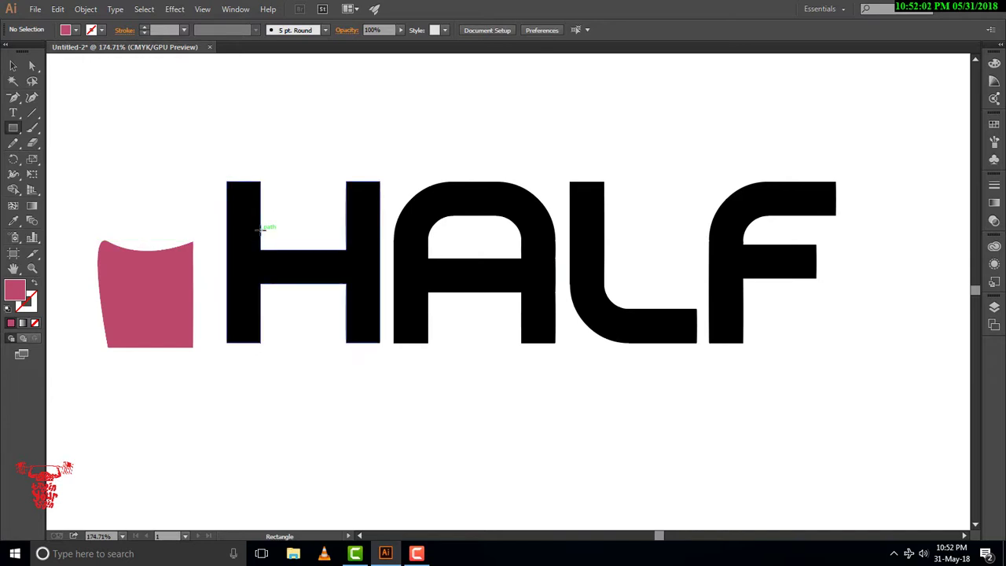
key(v)
key(m)
drag(261, 232, 346, 341)
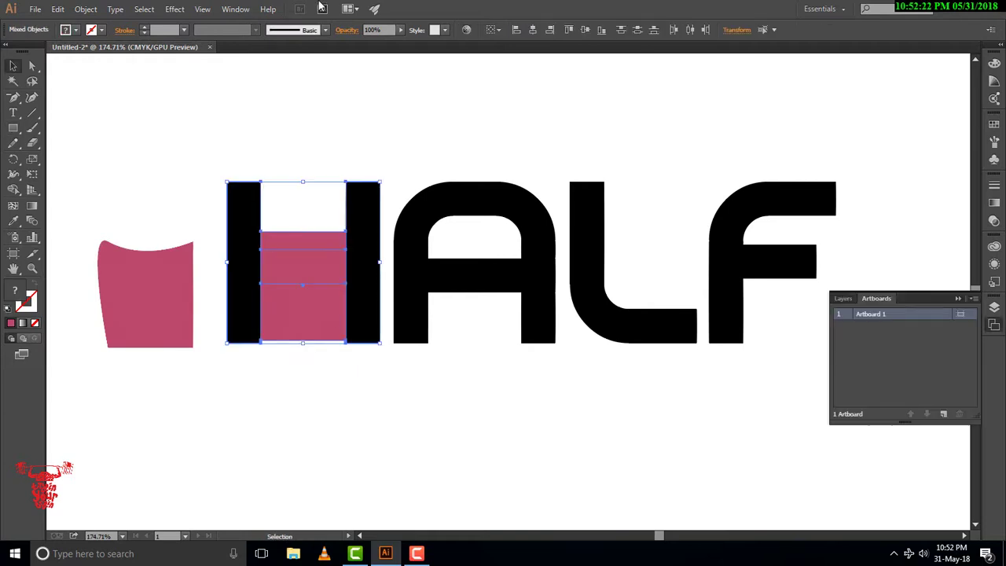
Step: Show the Pathfinder options and dock them with the other collapsed panels, keeping the H and the pink rectangle selected
click(236, 10)
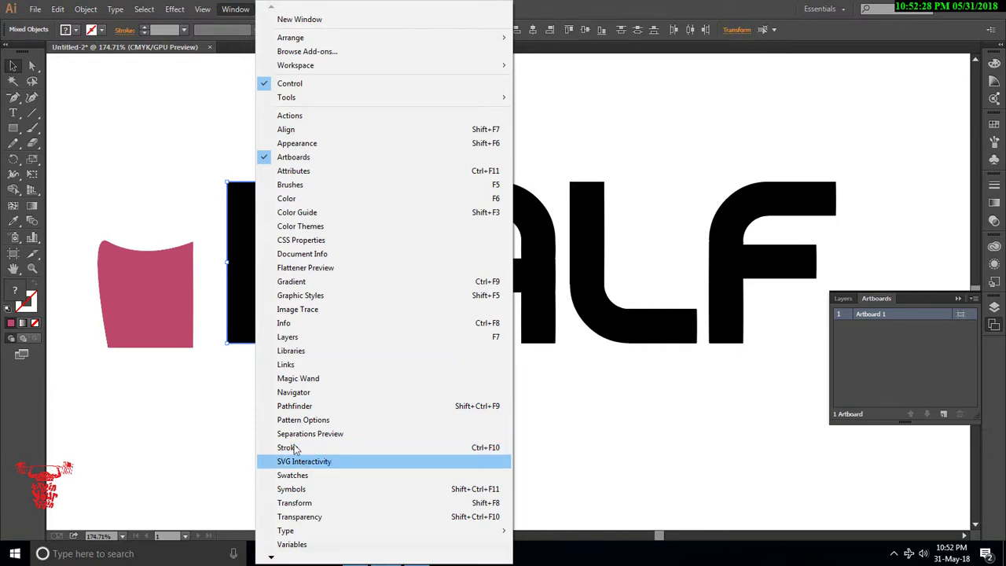
click(295, 407)
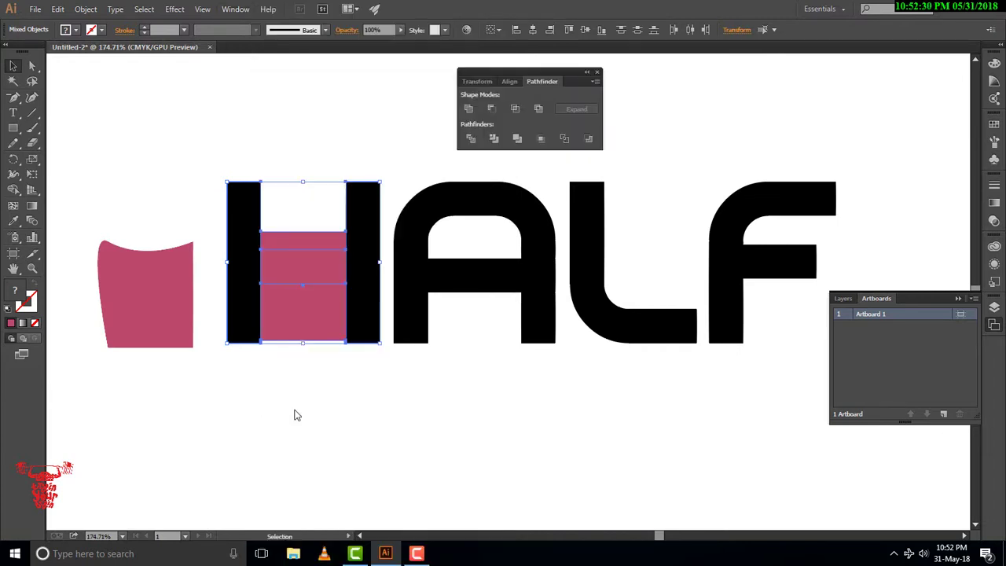
drag(529, 74, 994, 348)
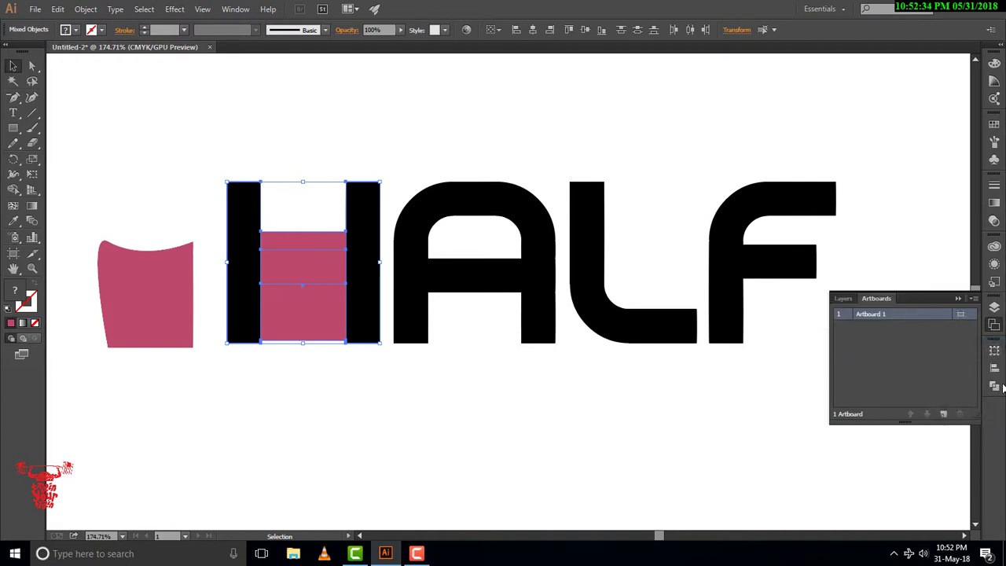
click(994, 385)
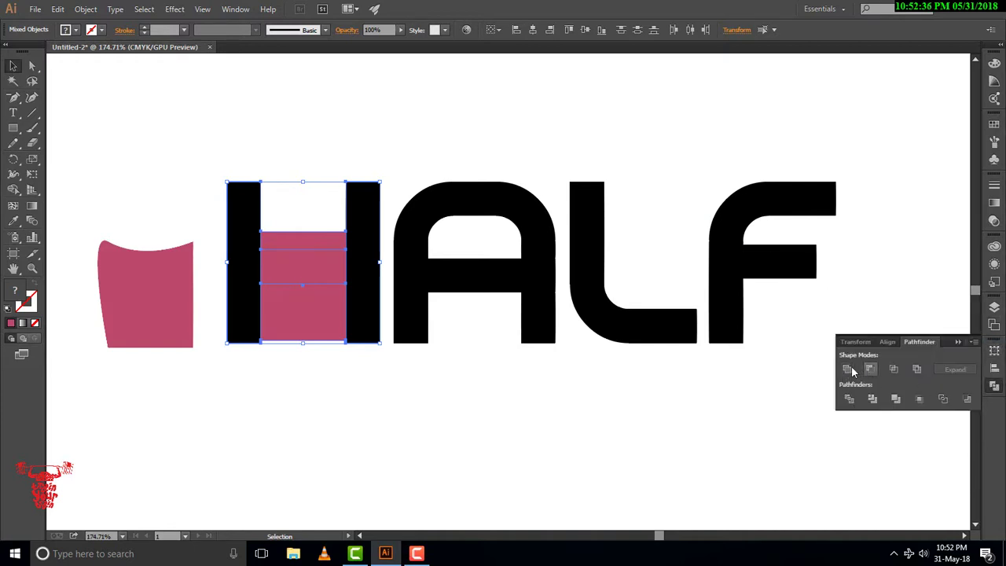
Step: Try the Exclude and Intersect shape modes on the H and the pink rectangle, undoing each one
click(916, 370)
key(ctrl+z)
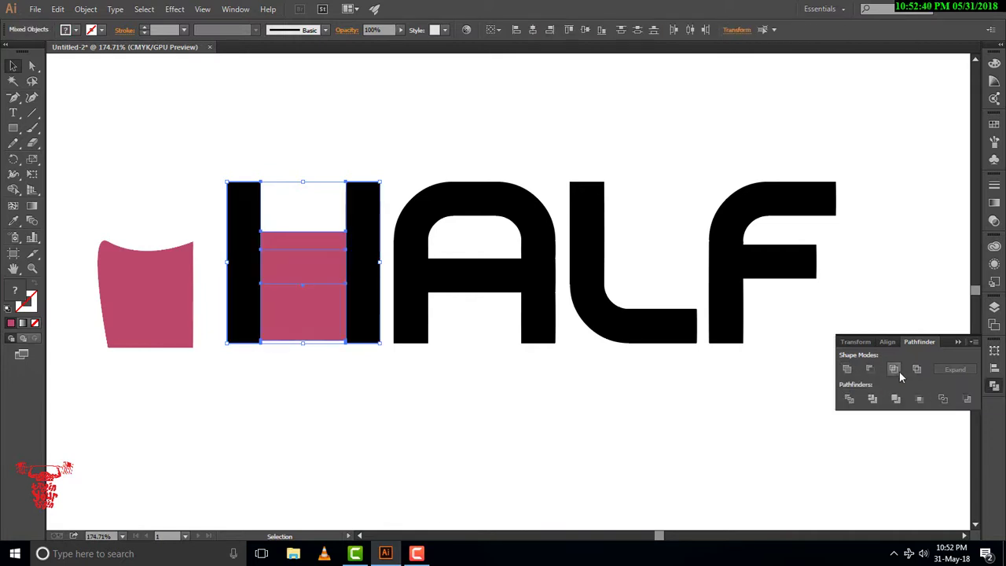
click(893, 369)
key(ctrl+z)
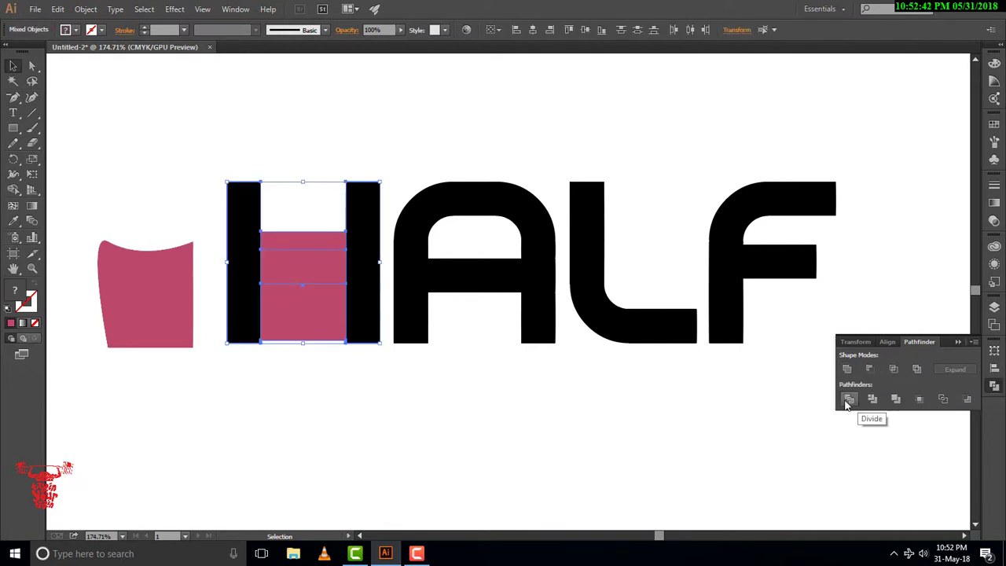
Step: Divide the H and the overlapping pink rectangle with Pathfinder, and check the resulting group by selecting it
click(848, 401)
click(738, 408)
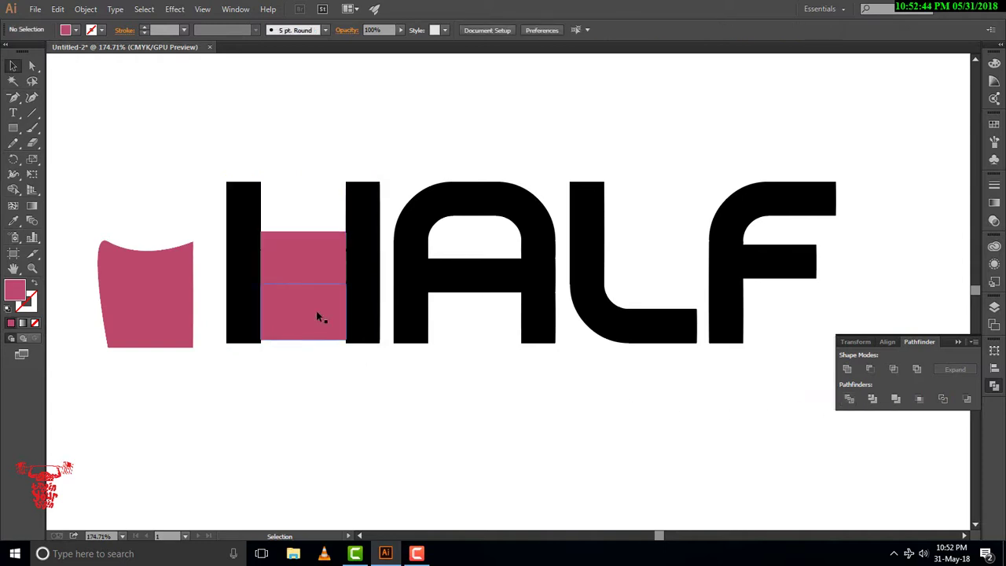
click(316, 338)
click(310, 392)
click(300, 338)
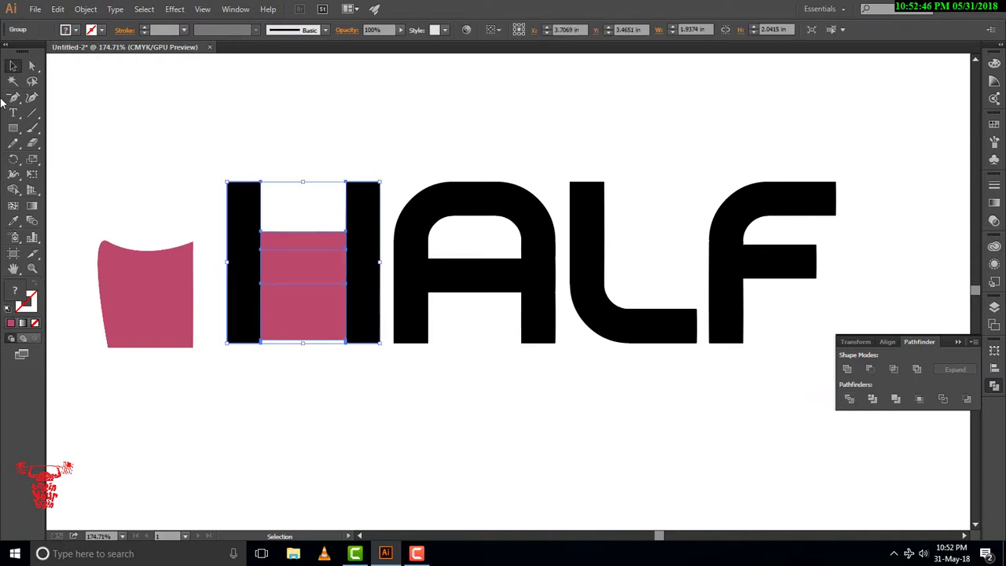
click(75, 106)
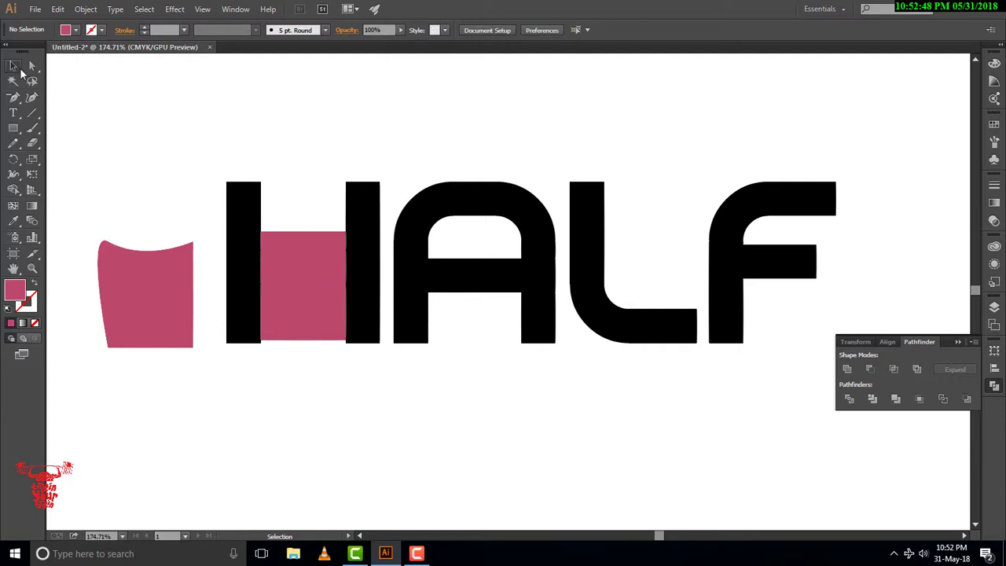
Step: Ungroup the divided H and pink rectangle into individual pieces
click(19, 69)
click(317, 303)
right_click(318, 322)
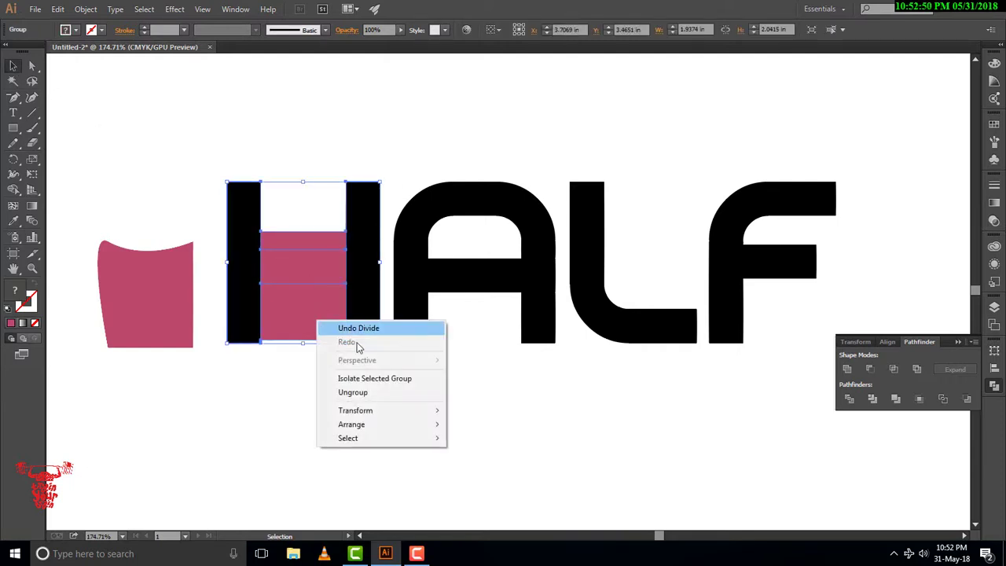
click(352, 392)
Step: Pull the divided pink pieces apart, moving the lowest one below the H and the crossbar piece up to its top
click(322, 330)
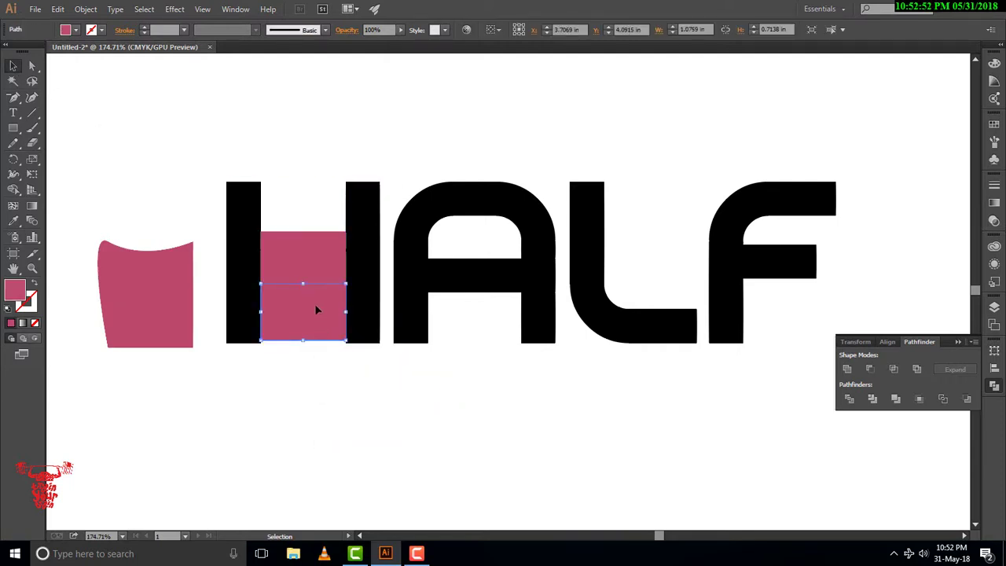
drag(317, 309, 324, 390)
drag(299, 280, 291, 190)
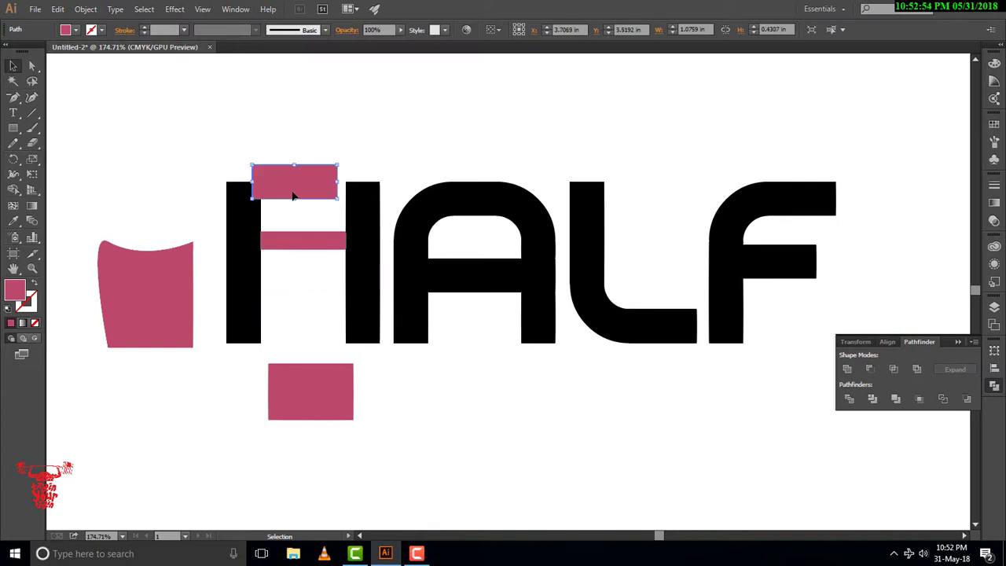
click(300, 242)
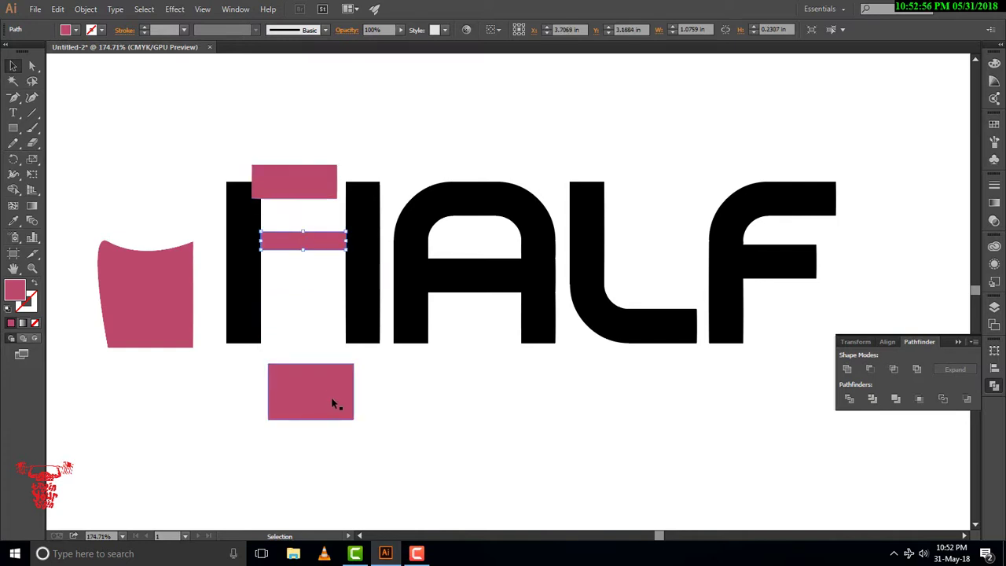
click(152, 290)
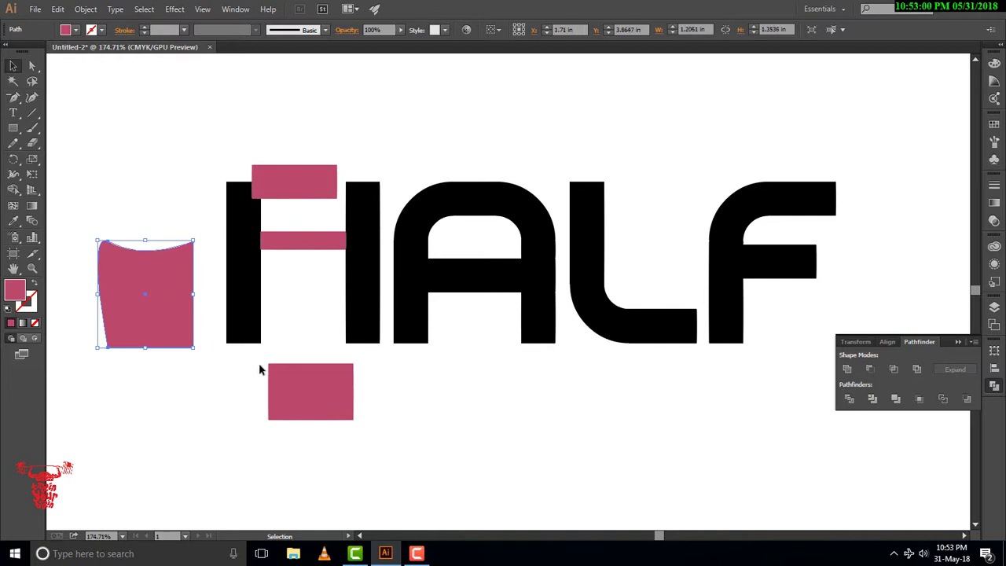
Step: Undo the last changes to the separated pink pieces
key(ctrl+z)
key(ctrl+z)
key(ctrl+z)
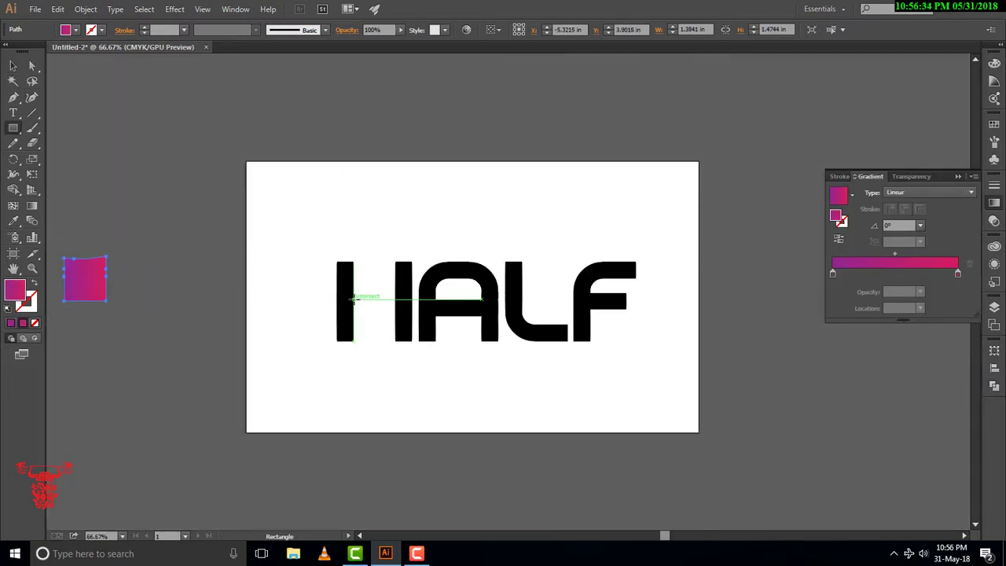
Step: Draw a purple-to-pink gradient rectangle about 1.38 in square between the stems of the H, extending it down to the baseline
drag(353, 297, 396, 319)
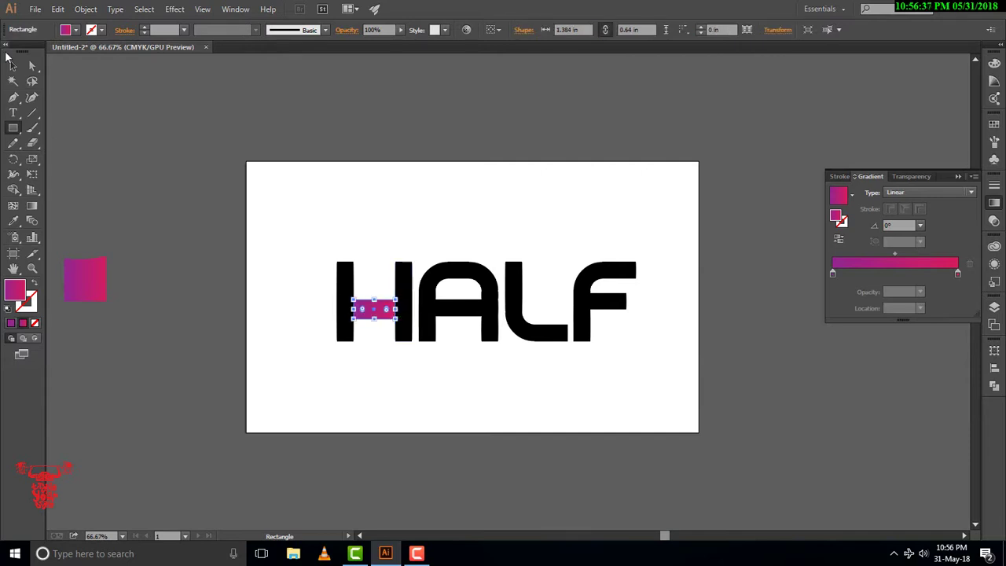
click(12, 66)
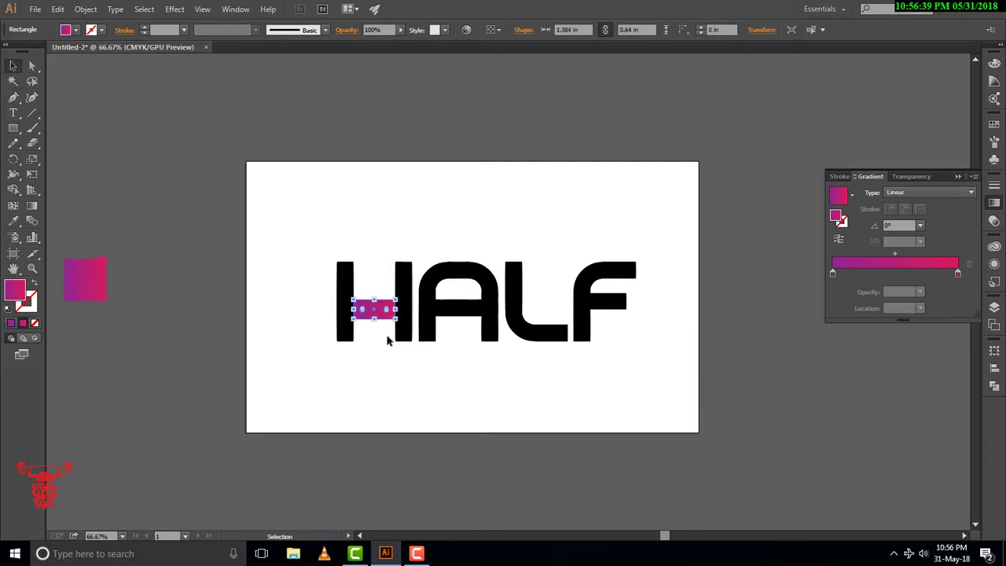
drag(376, 319, 376, 341)
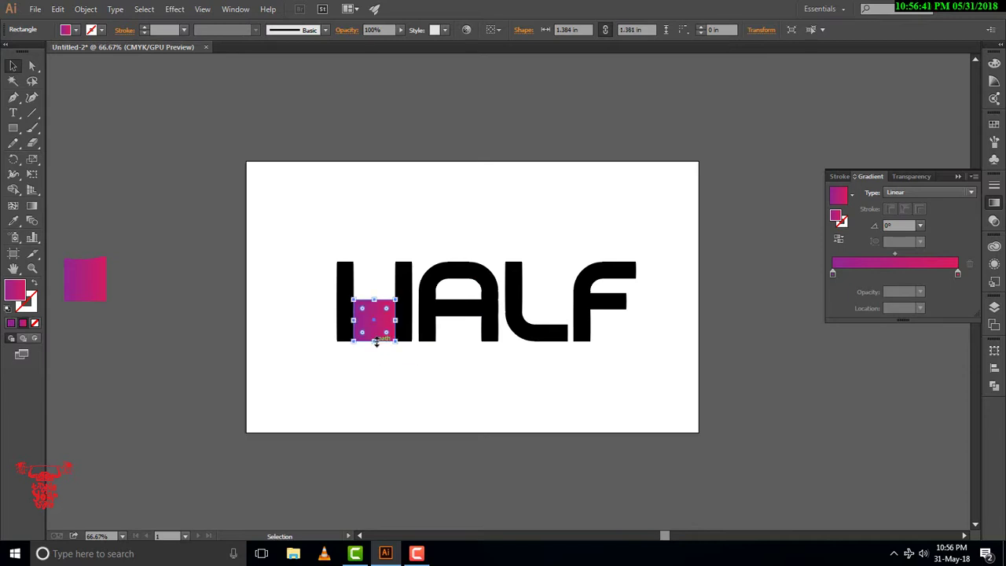
click(414, 367)
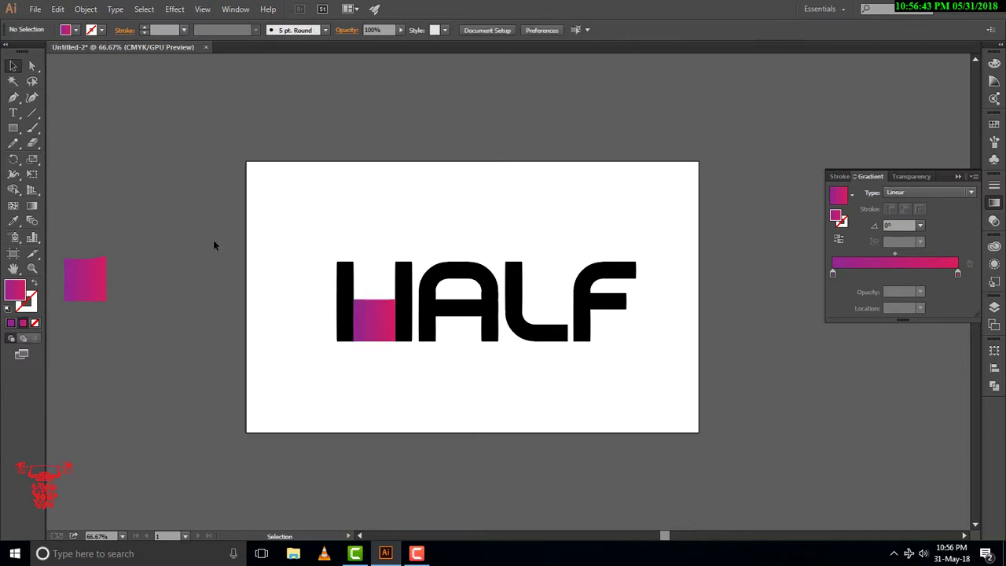
drag(278, 237, 699, 382)
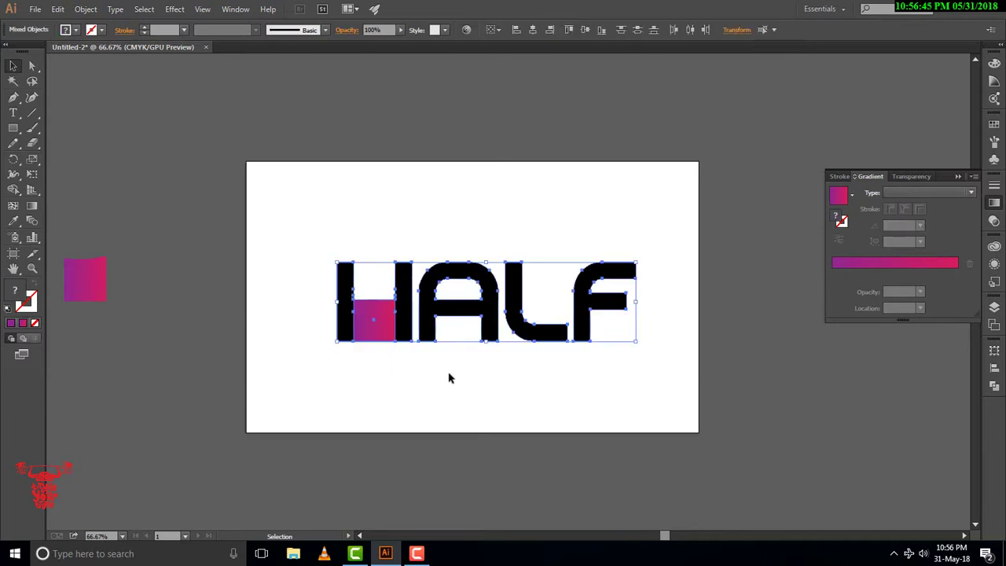
click(408, 354)
click(388, 336)
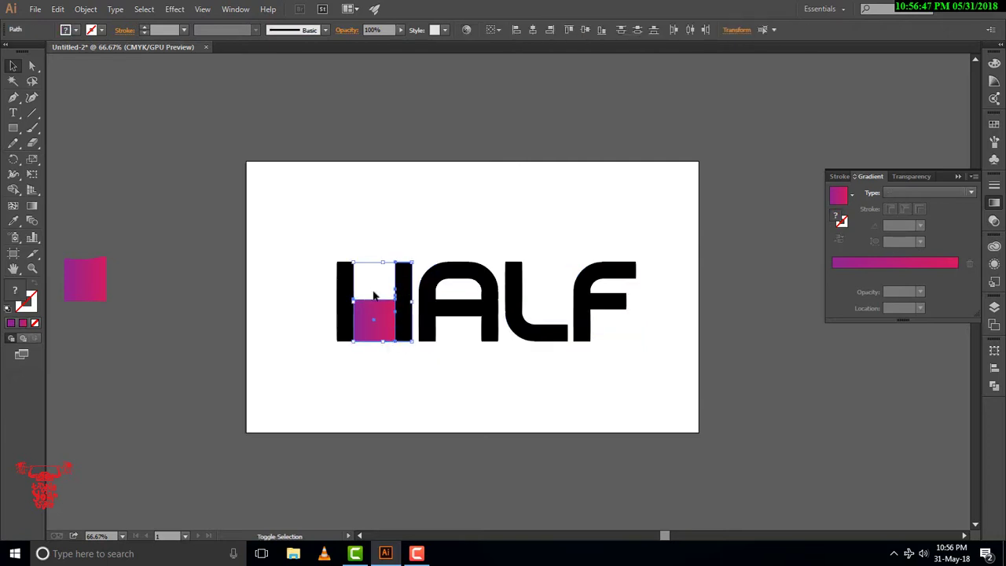
shift+click(346, 297)
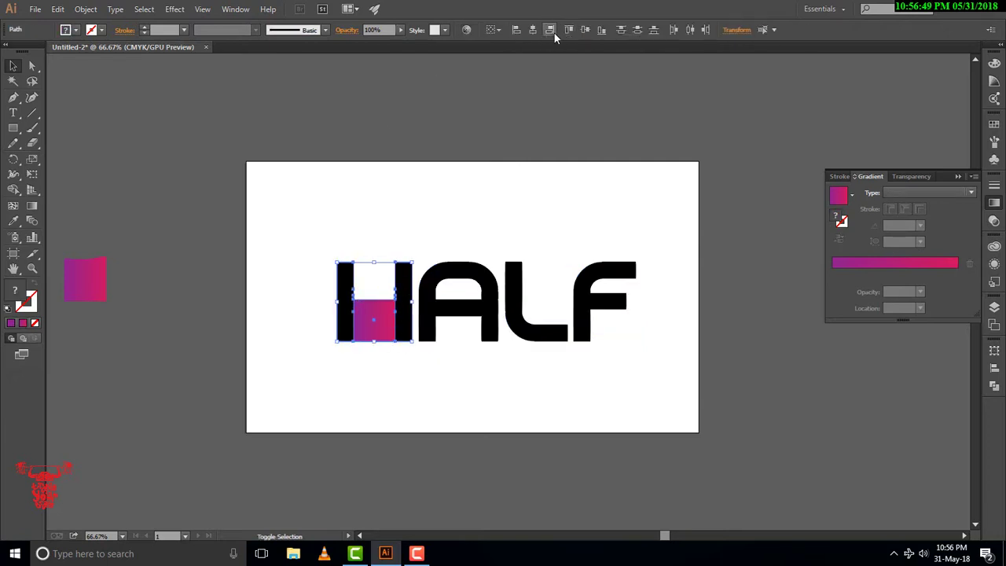
click(593, 136)
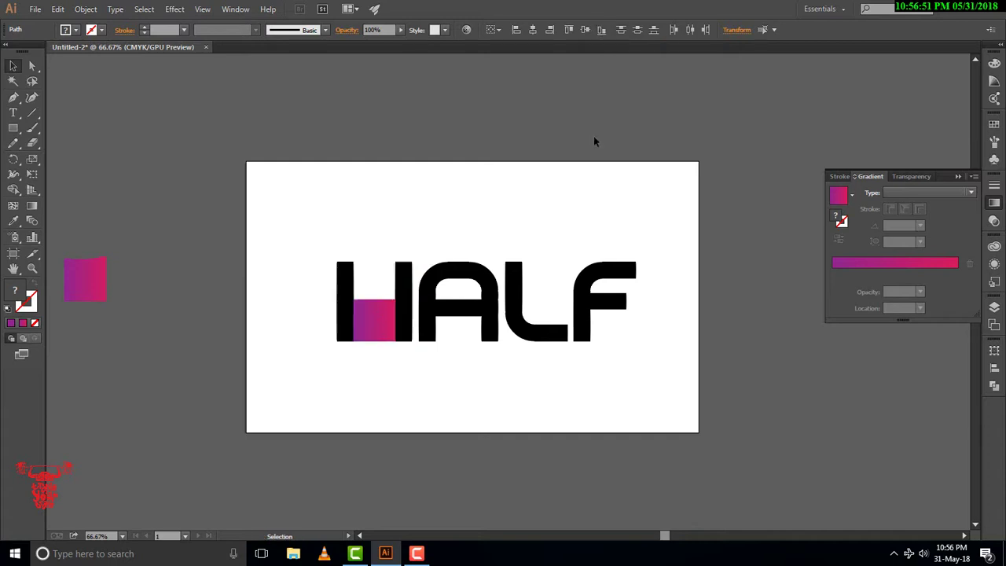
click(601, 306)
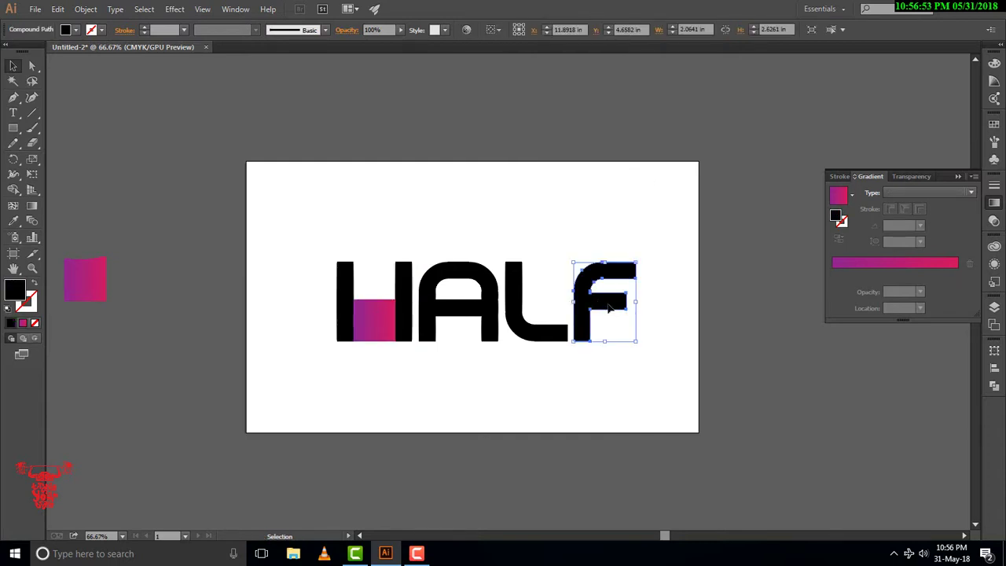
Step: Draw a gradient ellipse about 1.38 in wide and 0.26 in high over the top edge of the gradient rectangle in the H
click(697, 354)
key(ctrl+1)
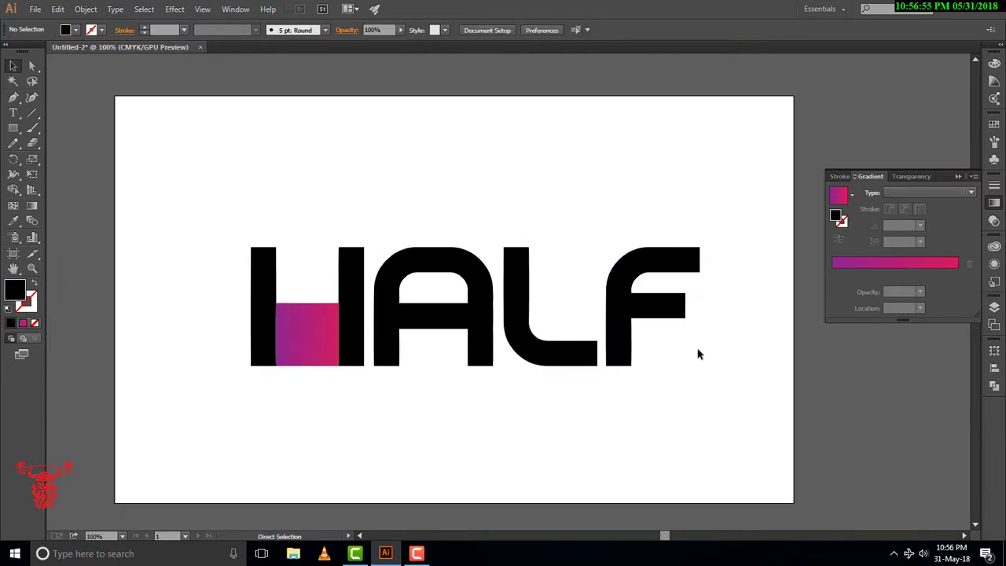
key(ctrl+equal)
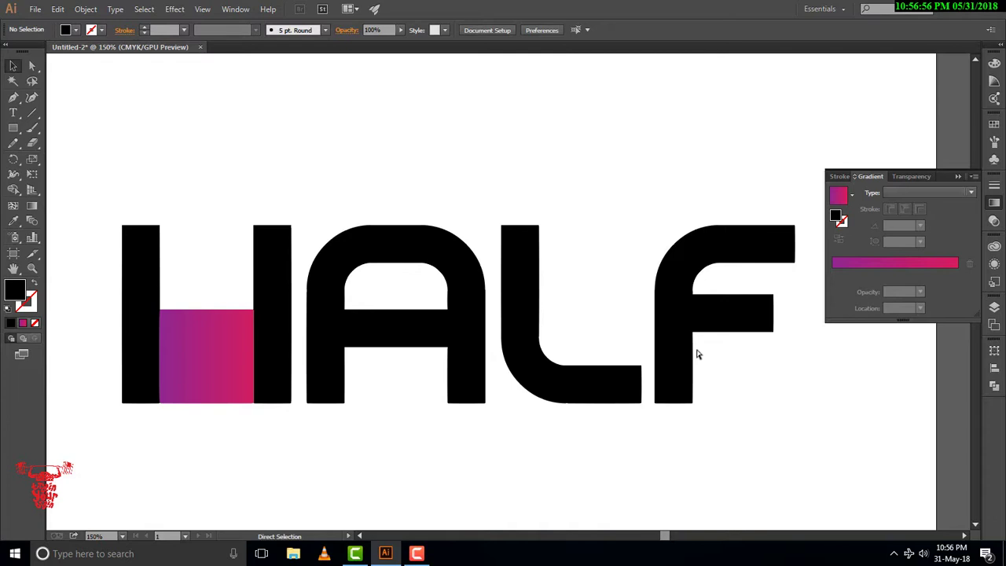
click(958, 176)
drag(720, 308, 759, 282)
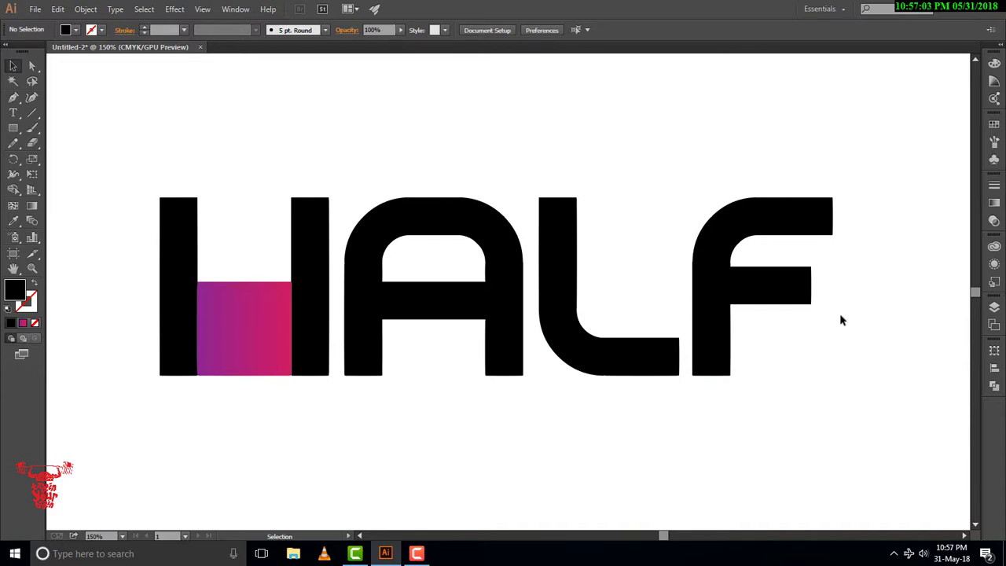
click(238, 284)
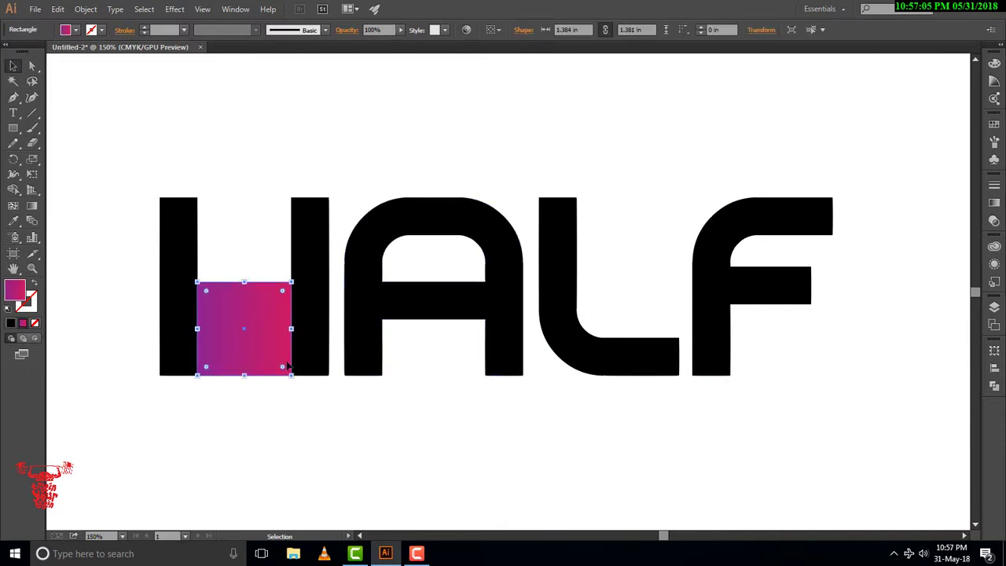
key(a)
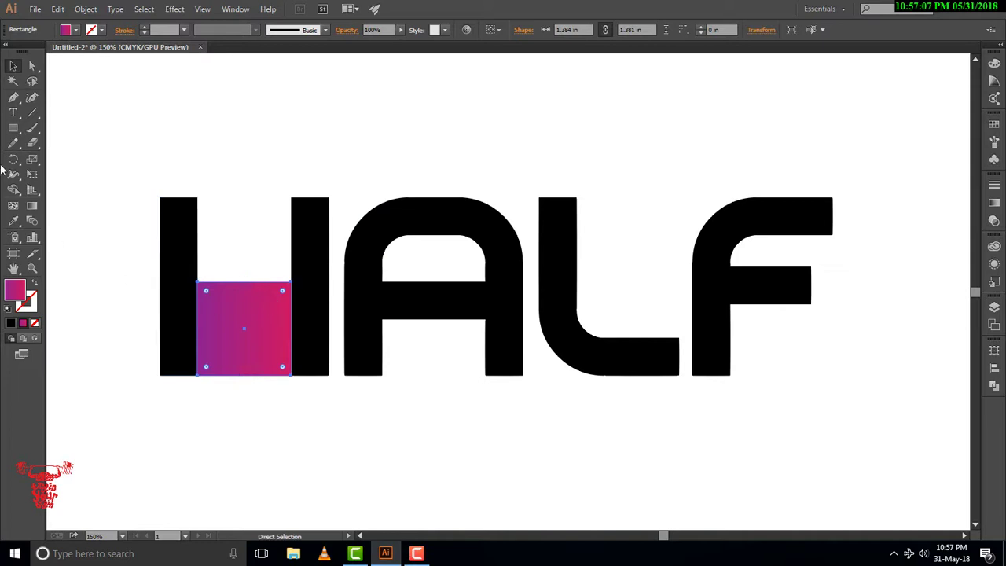
drag(13, 127, 61, 156)
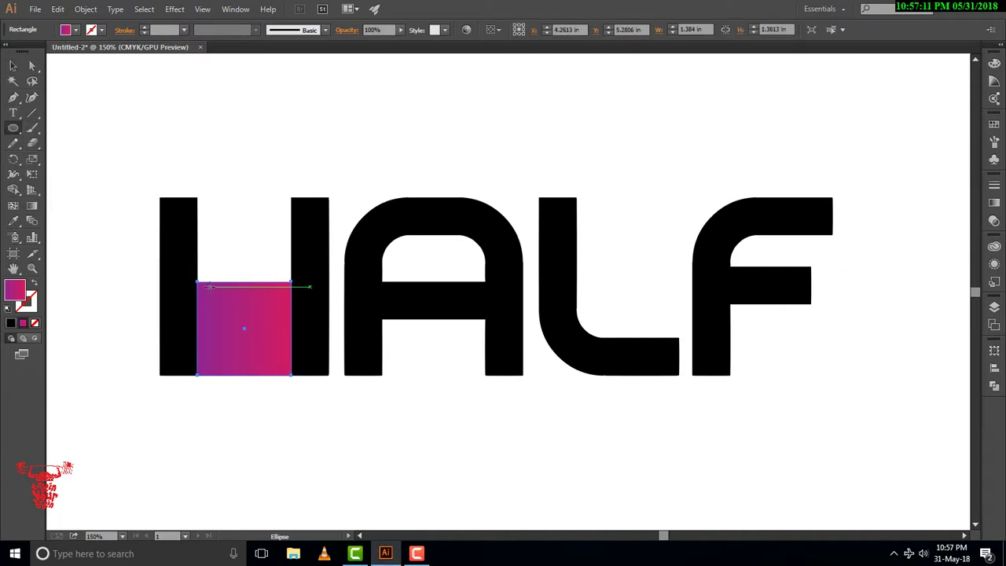
drag(197, 277, 292, 289)
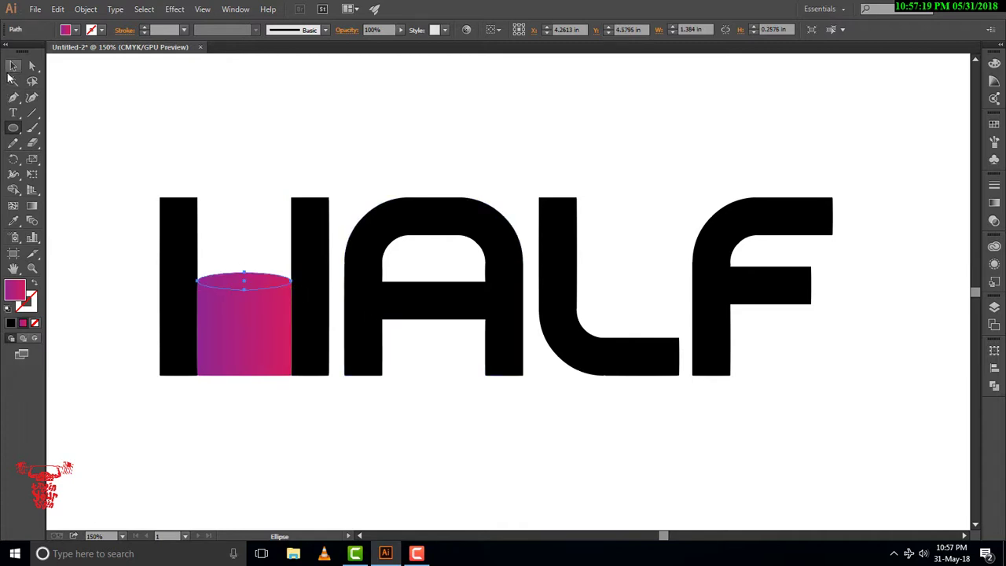
click(12, 68)
click(249, 139)
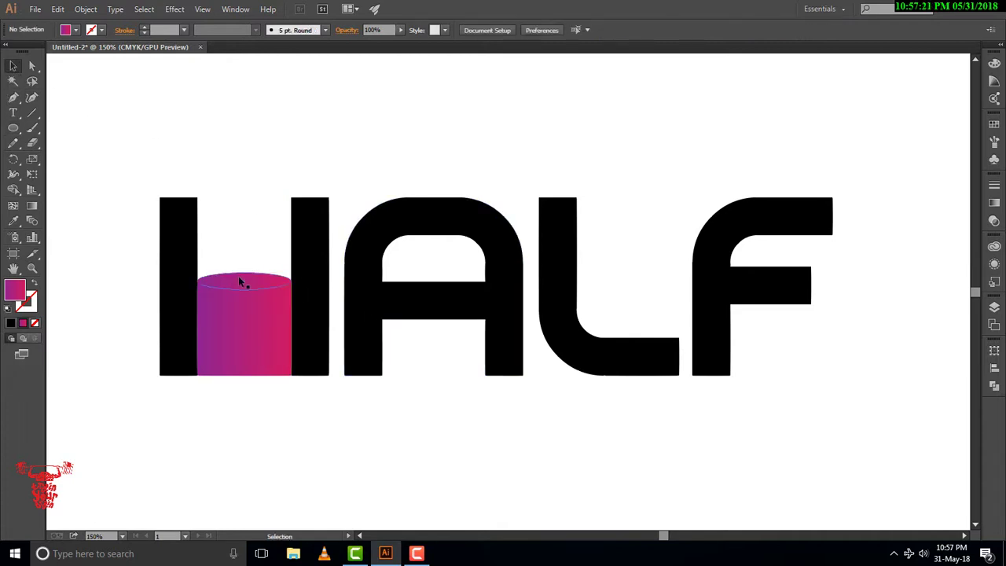
Step: Try a different hue on the ellipse, and fill it with the black sampled from the H's stem
click(240, 280)
double_click(15, 291)
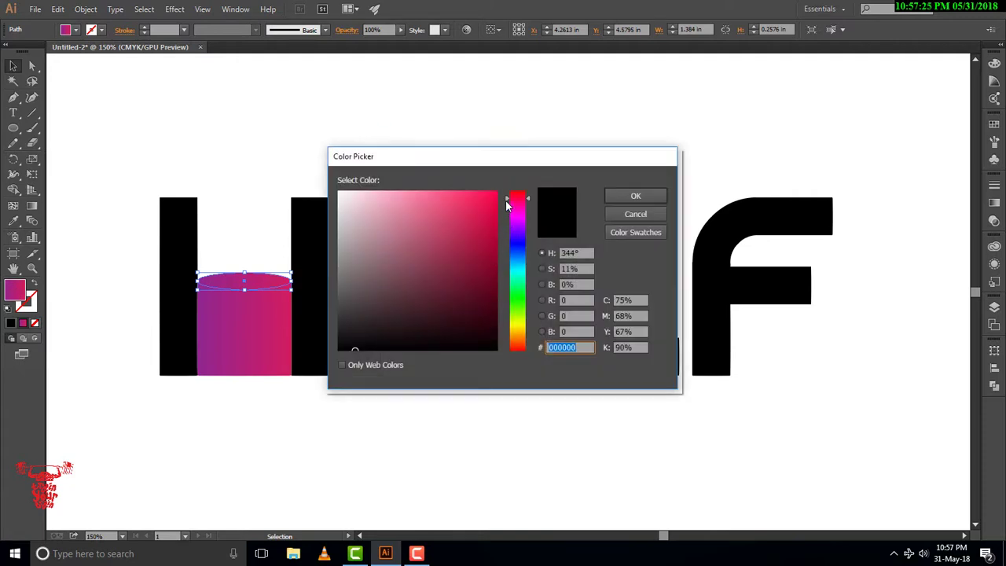
drag(505, 200, 505, 221)
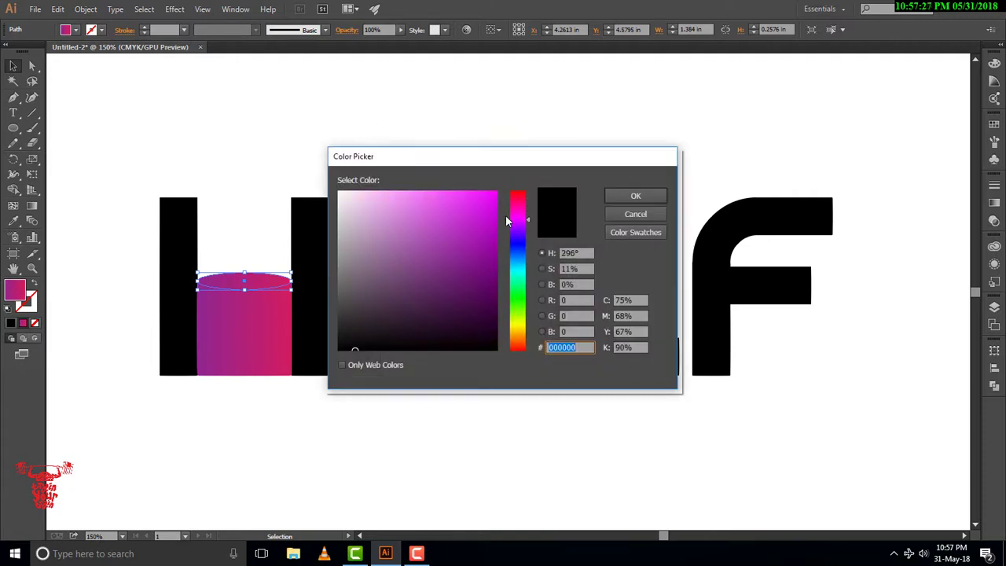
click(614, 195)
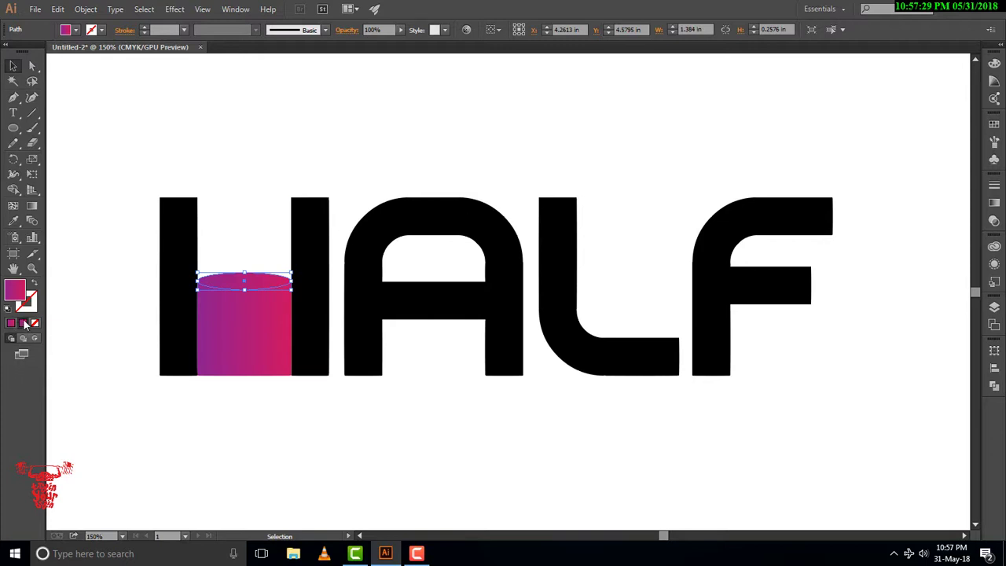
click(11, 325)
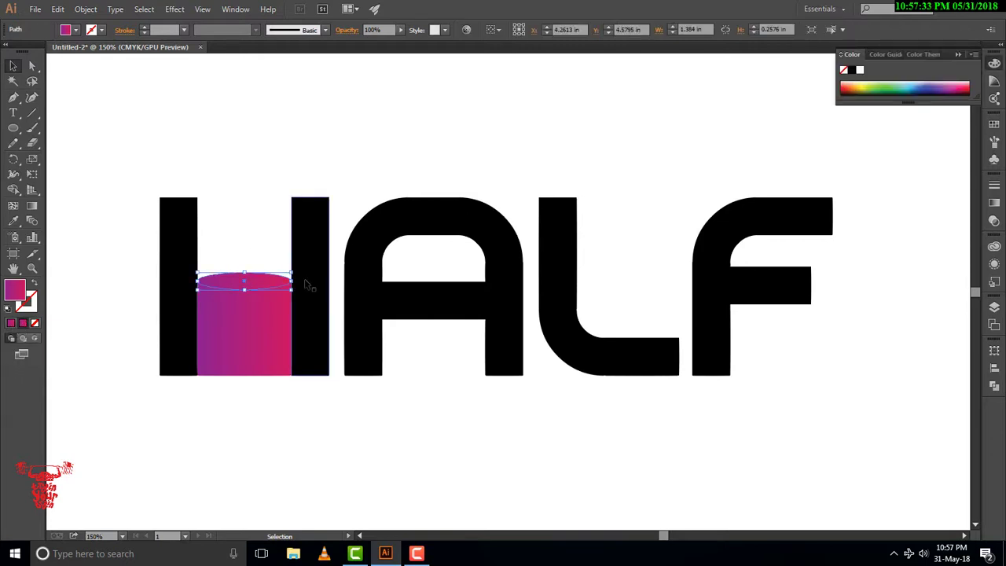
key(i)
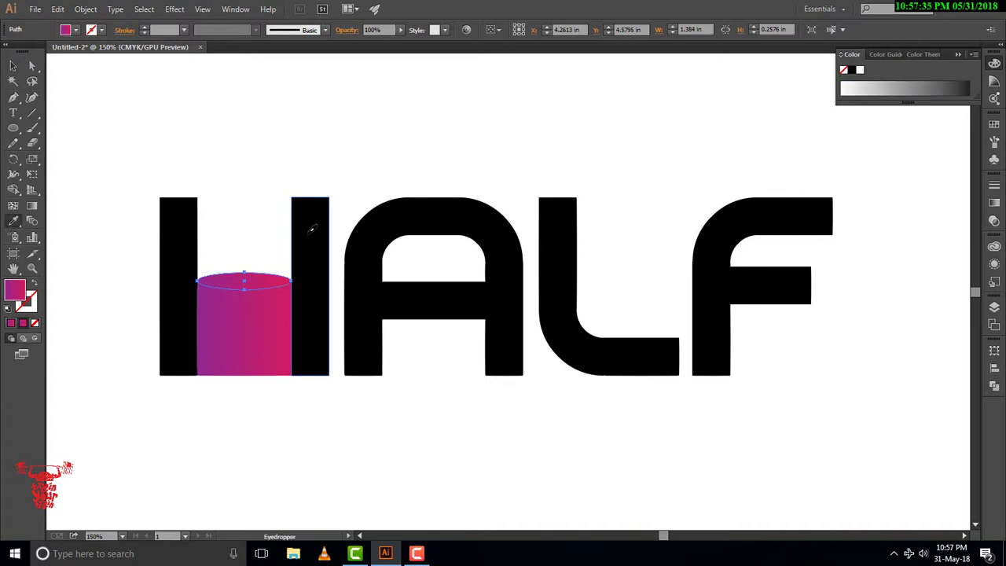
click(308, 228)
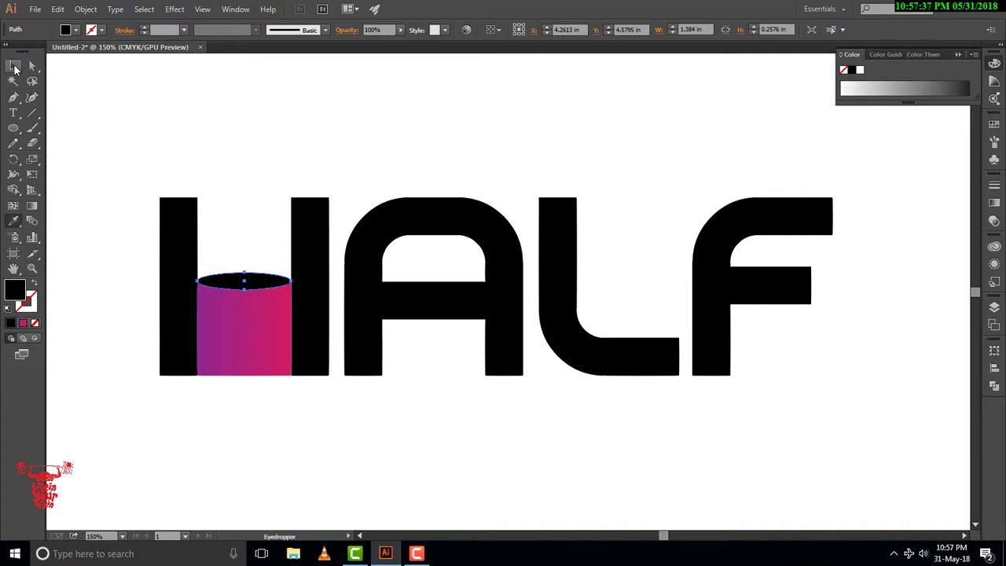
Step: Try a dark crimson fill and a dark Color Guide harmony color on the ellipse
double_click(14, 291)
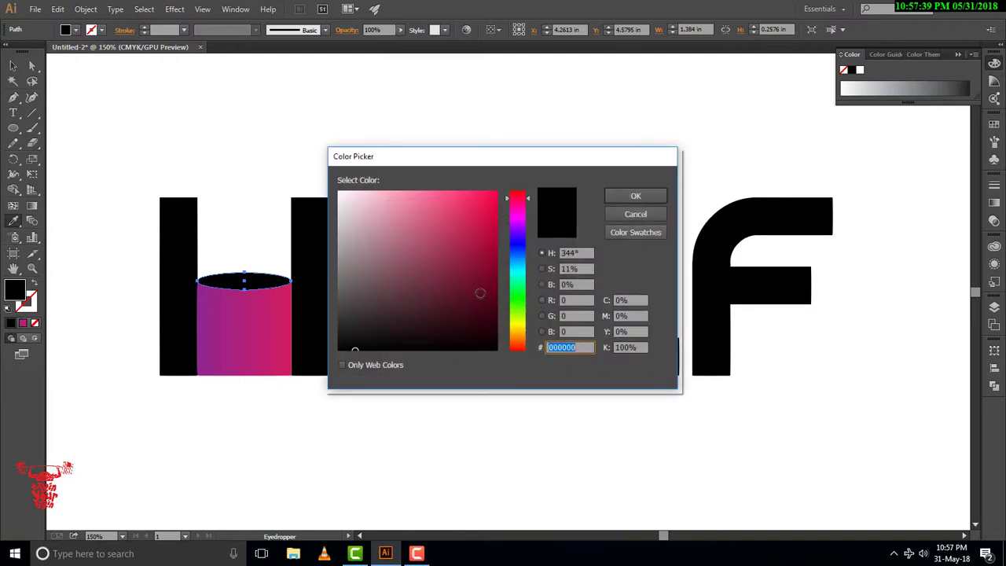
click(491, 268)
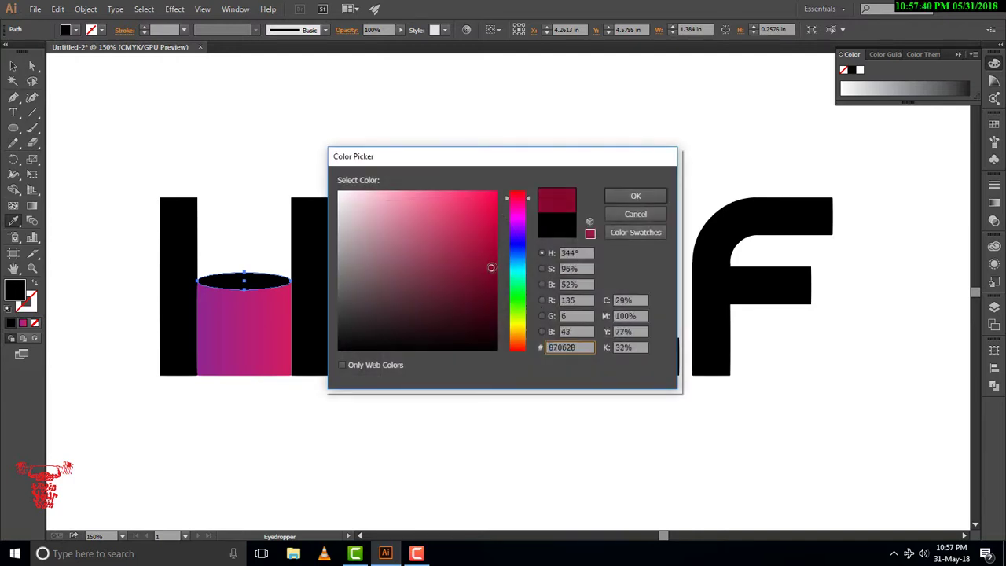
click(634, 196)
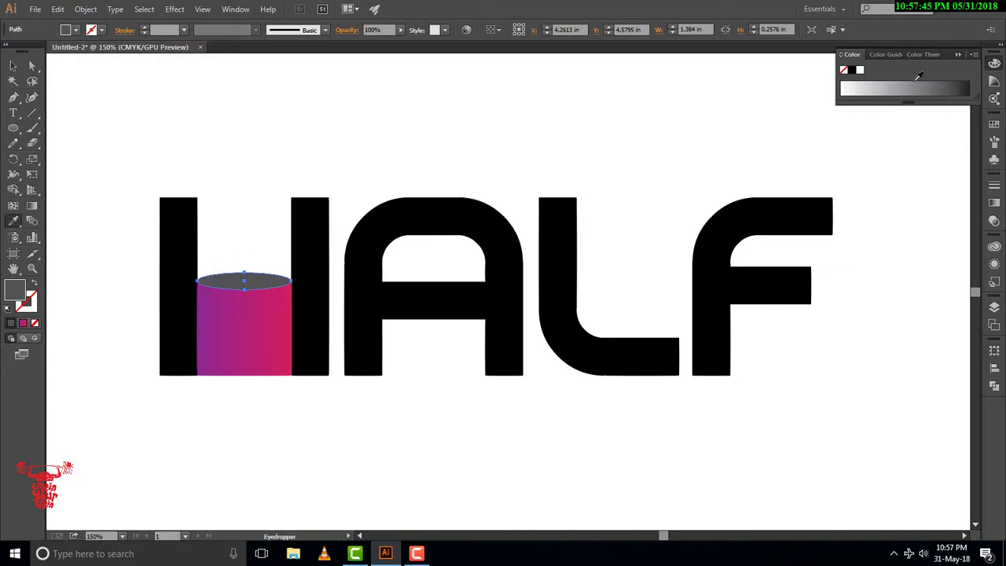
click(885, 55)
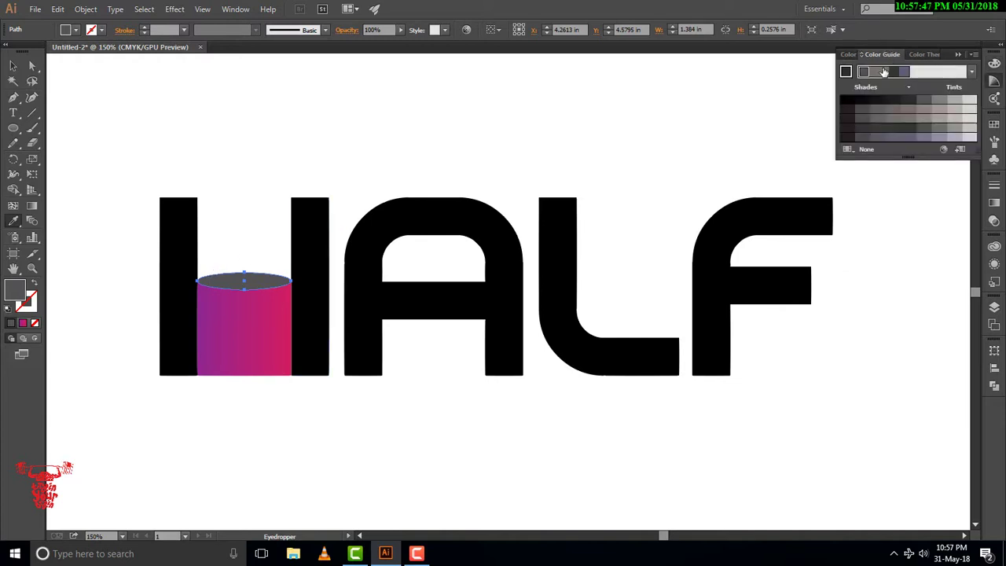
click(883, 72)
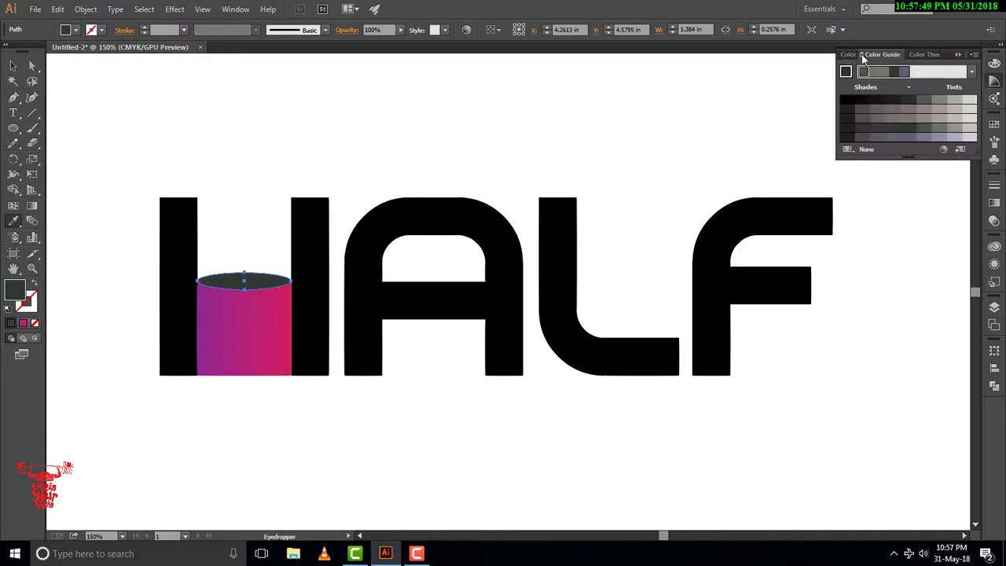
click(862, 56)
click(925, 55)
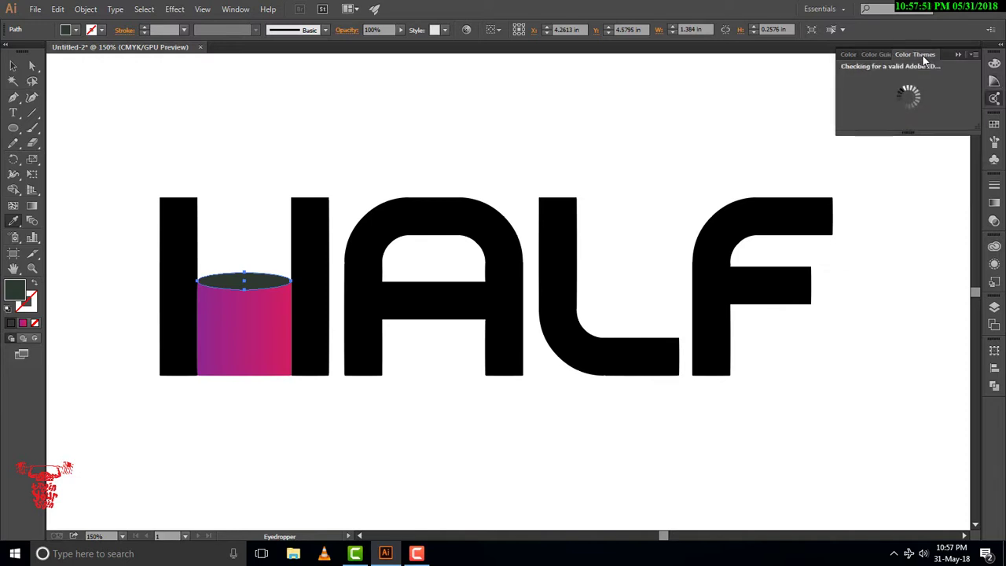
click(957, 55)
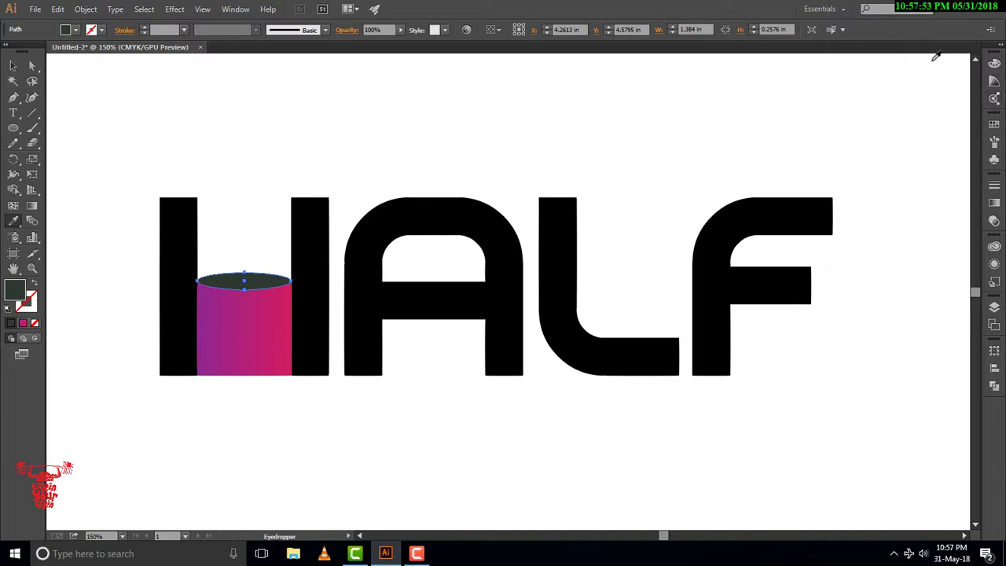
Step: Fill the ellipse with a solid dark magenta from the color spectrum
click(993, 81)
click(995, 64)
click(868, 86)
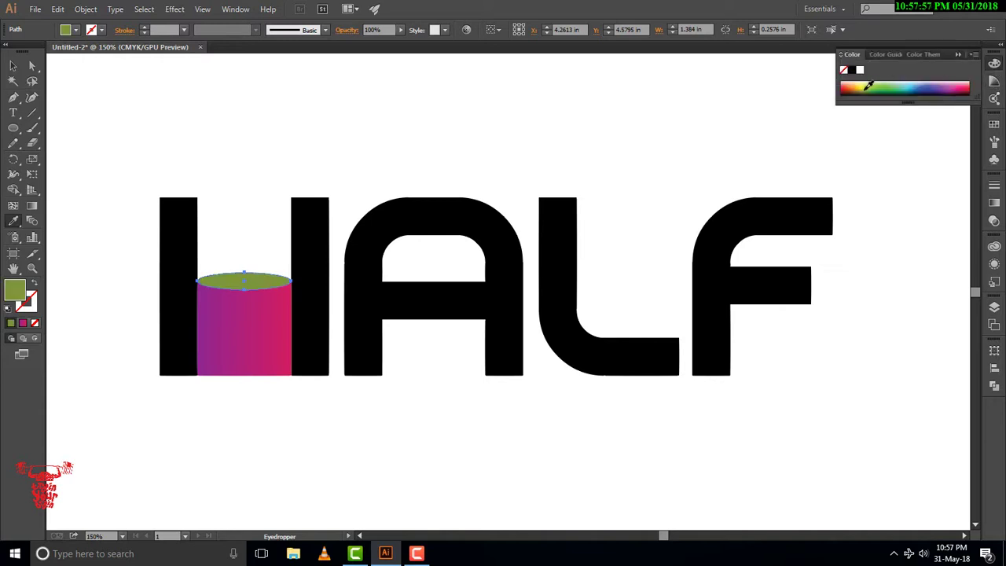
drag(856, 86, 853, 83)
drag(958, 84, 964, 87)
click(13, 65)
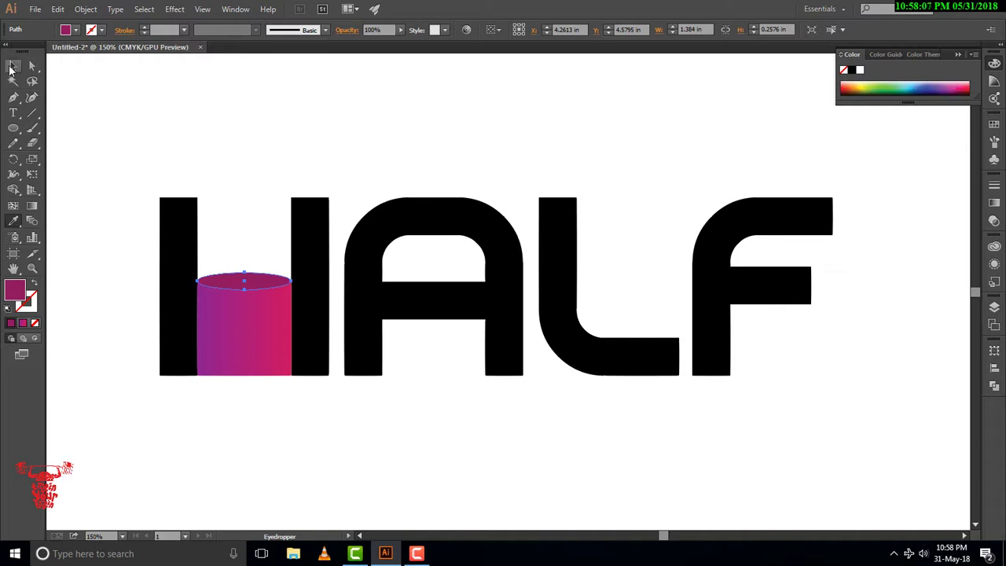
click(308, 130)
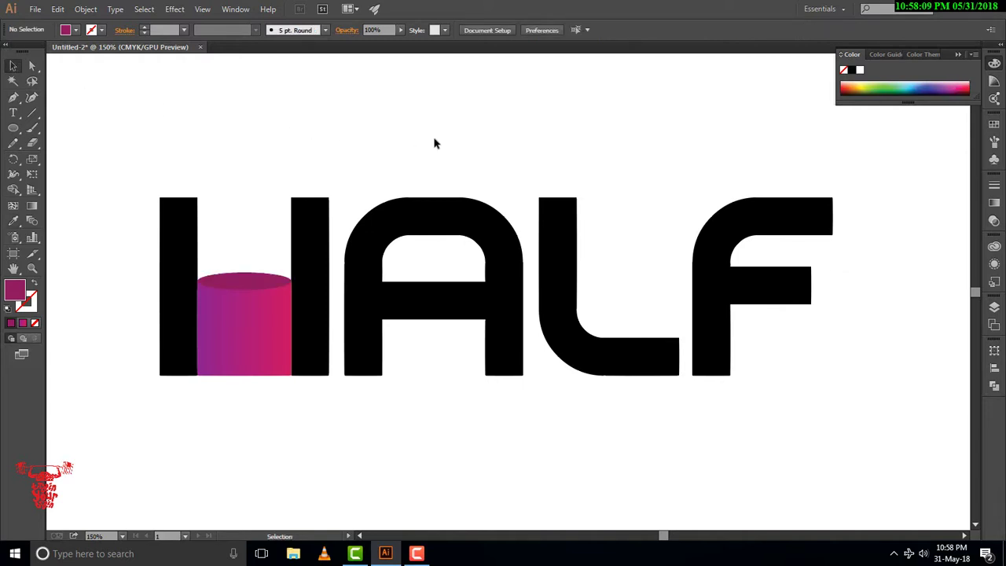
Step: Flatten the dark magenta ellipse about its center so it forms a thinner top surface on the gradient fill
key(ctrl+minus)
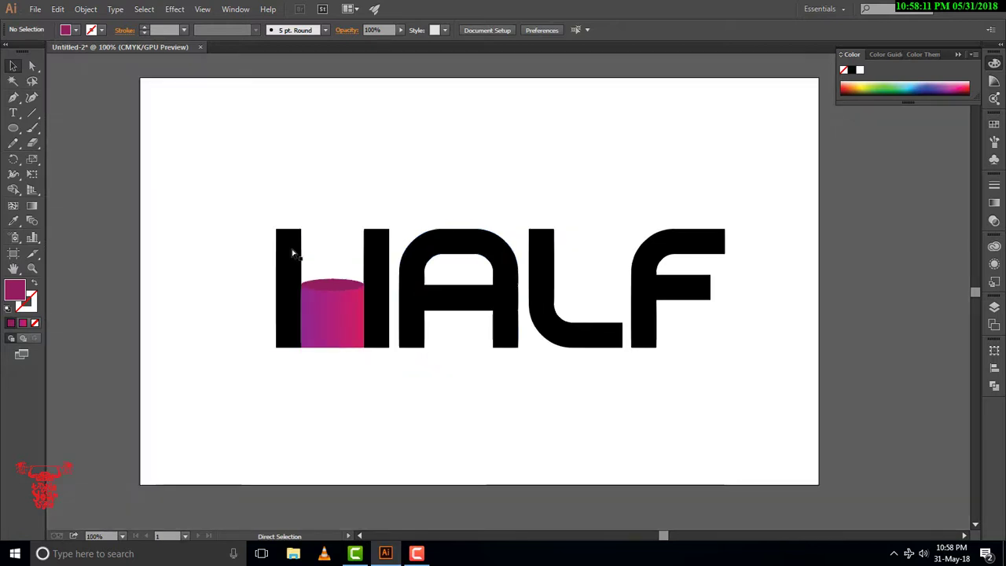
drag(595, 209, 505, 202)
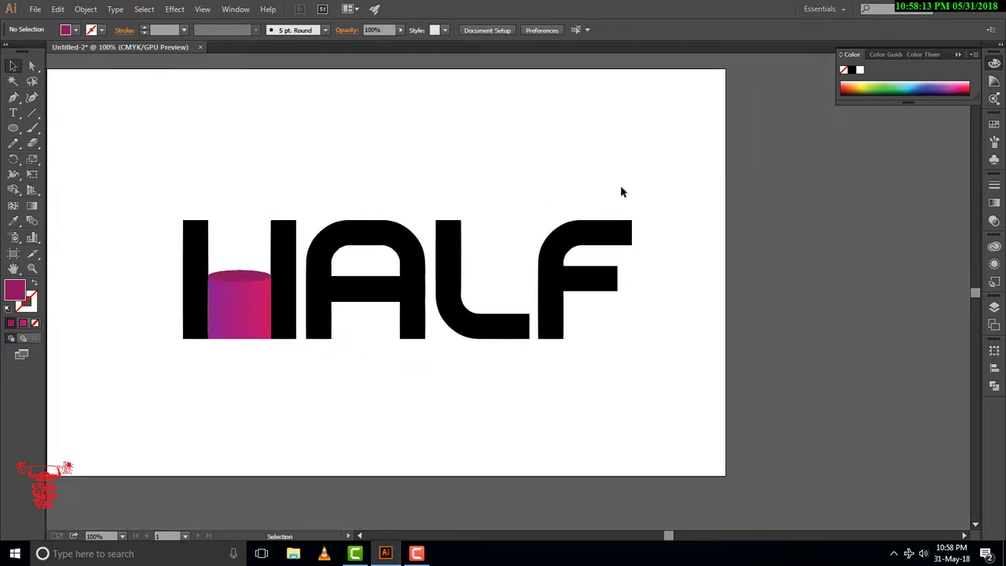
drag(245, 280, 277, 321)
key(v)
click(242, 271)
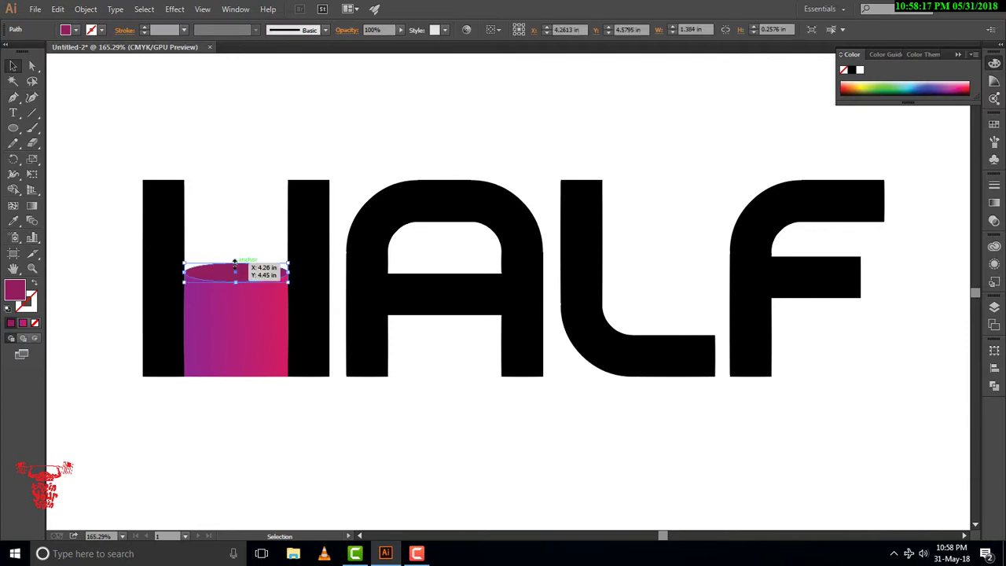
drag(235, 267, 237, 277)
click(328, 424)
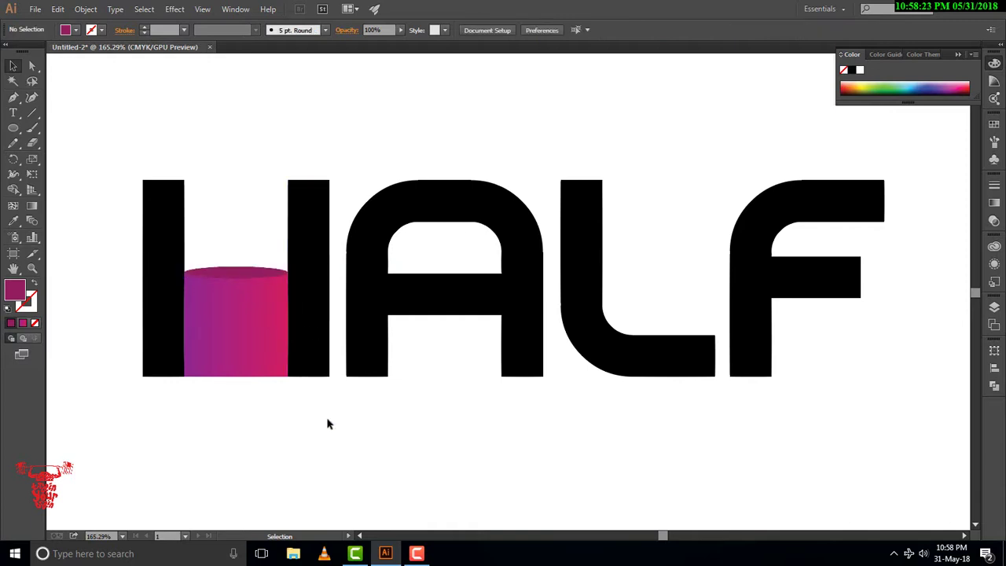
key(ctrl+1)
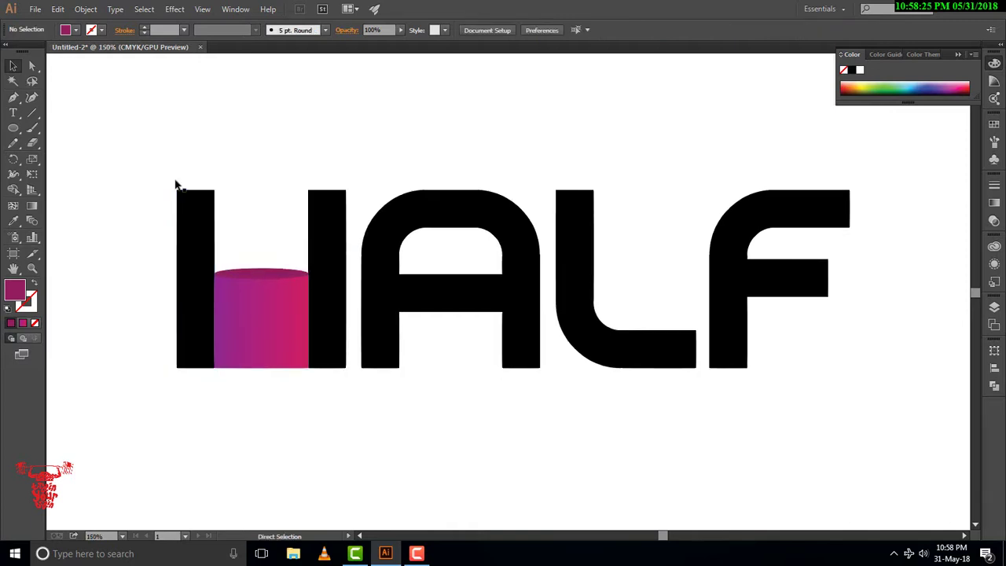
drag(535, 379, 527, 400)
click(381, 271)
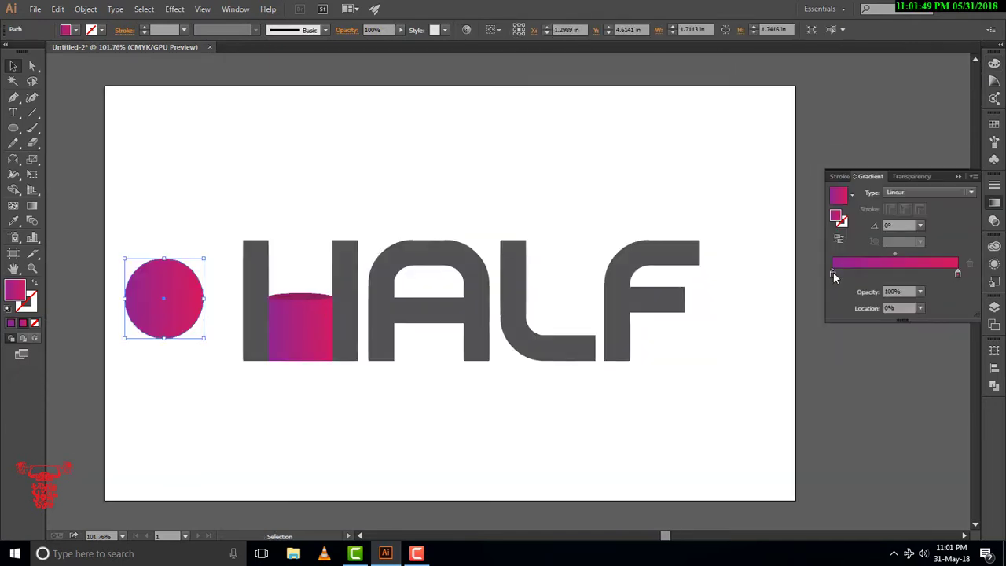
Step: Recolor the circle's linear gradient, with black as the starting stop and dark gray as the ending stop
double_click(832, 275)
click(820, 340)
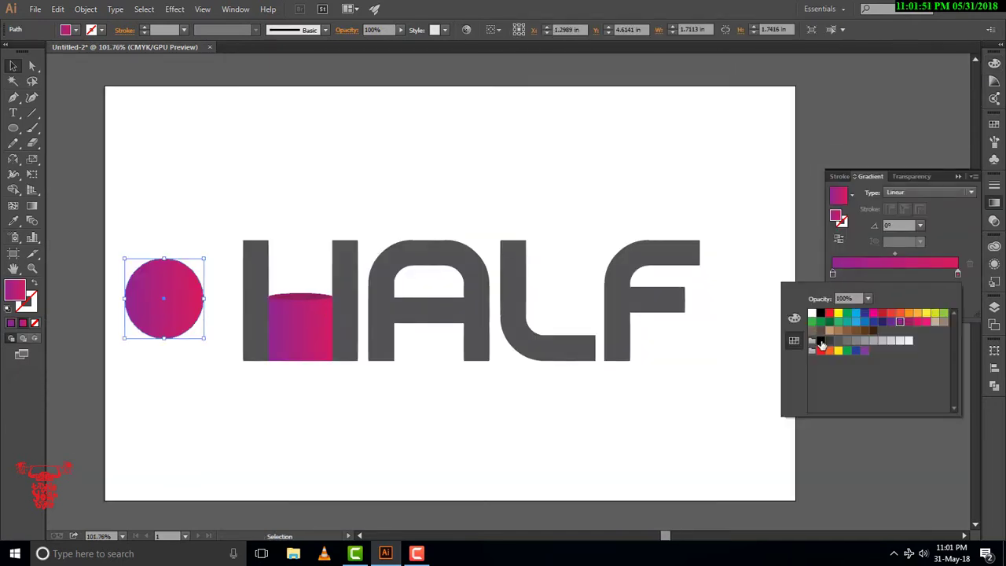
click(955, 275)
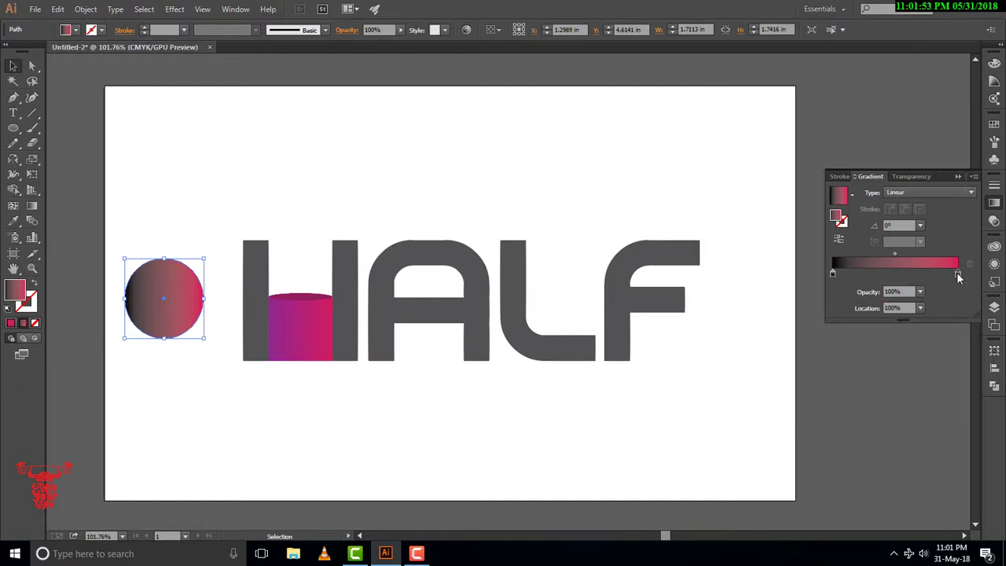
double_click(957, 275)
click(836, 342)
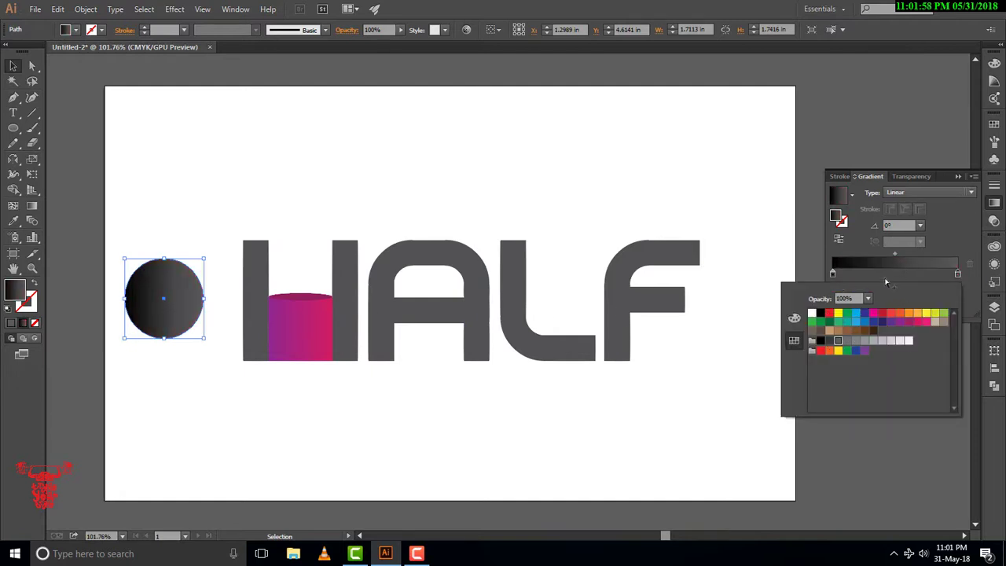
click(903, 236)
Step: Set the angle of the circle's gradient to 90° and deselect the circle
click(900, 226)
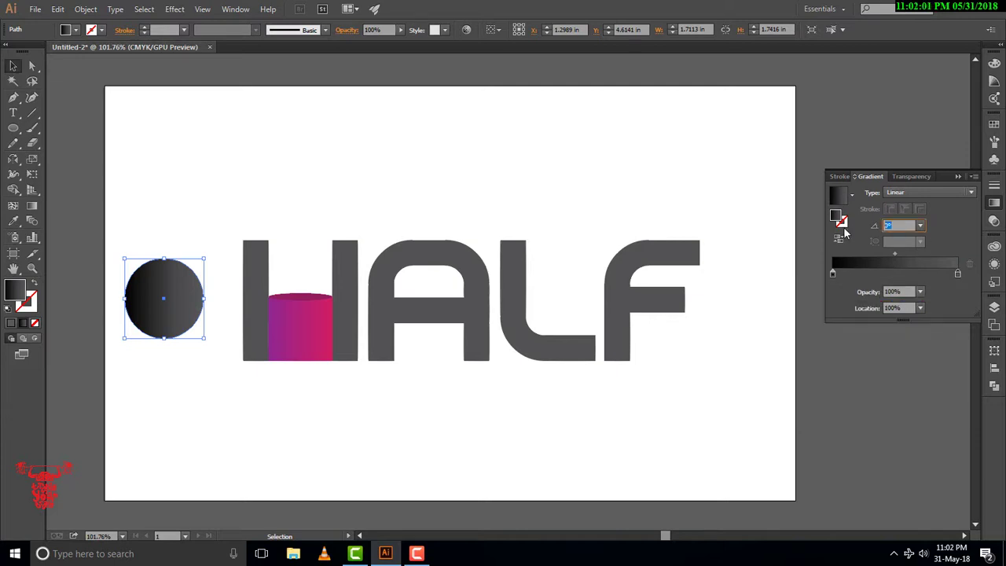
text(90)
key(Return)
click(224, 299)
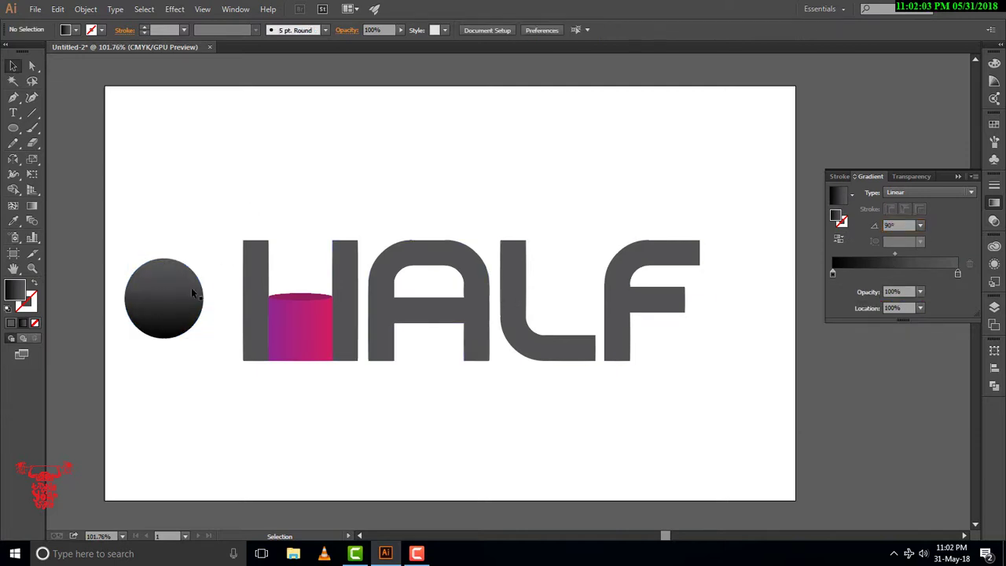
Step: Copy the circle's black-to-gray gradient onto the HALF letters with the Eyedropper and deselect them
click(261, 248)
key(i)
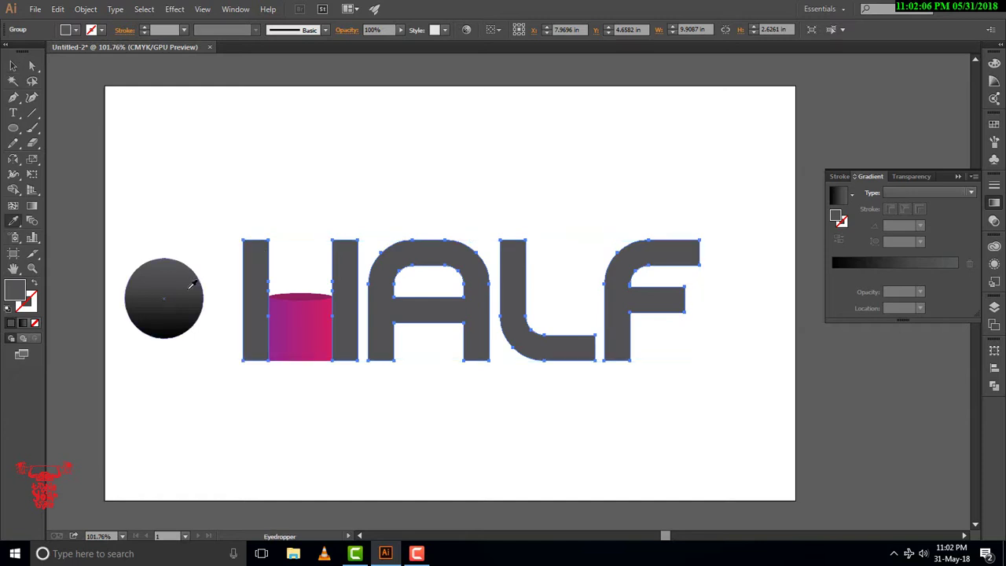
click(188, 288)
click(12, 66)
click(232, 377)
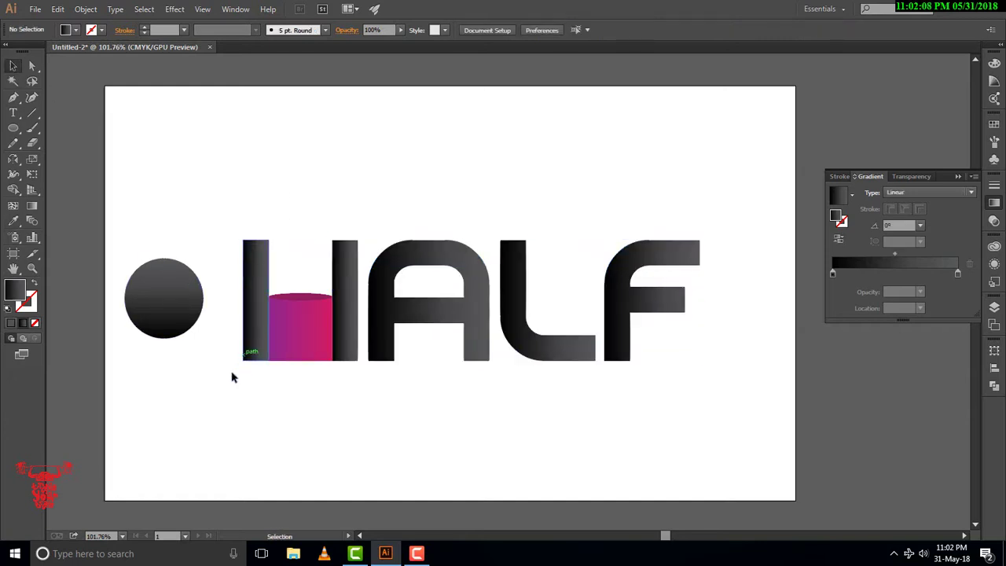
Step: Set the gradient angle of the HALF letters to 90° and deselect them
click(464, 252)
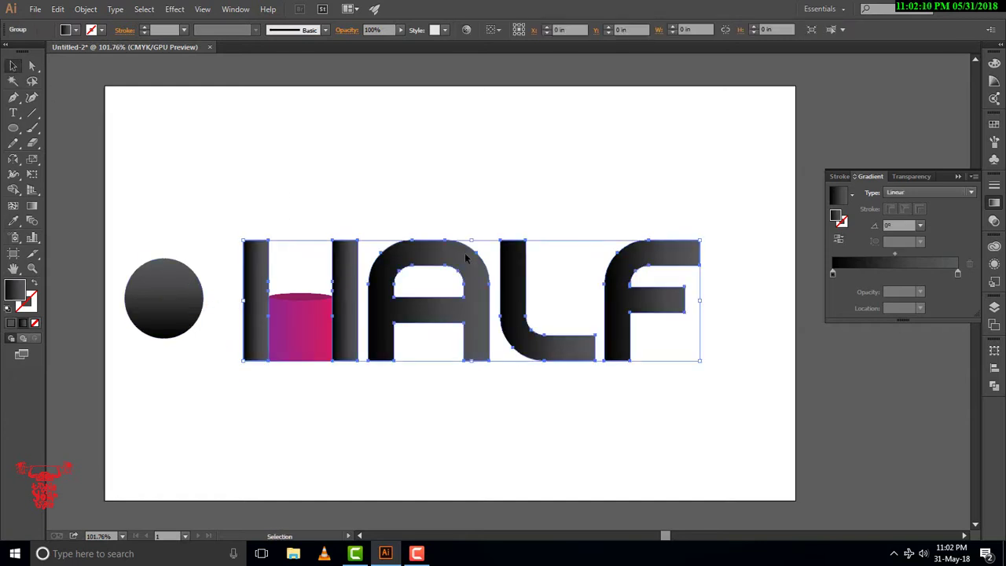
click(899, 225)
key(Return)
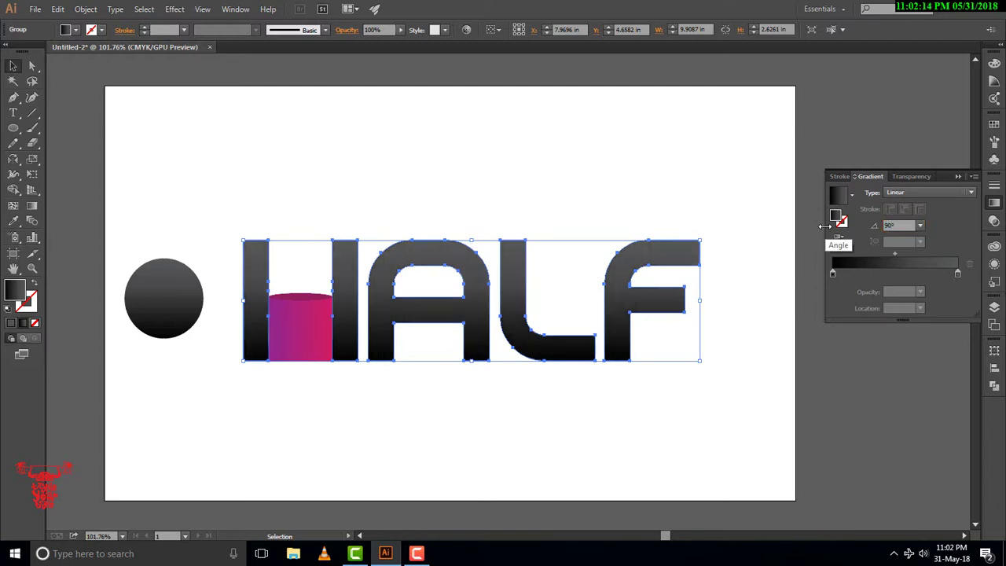
click(503, 157)
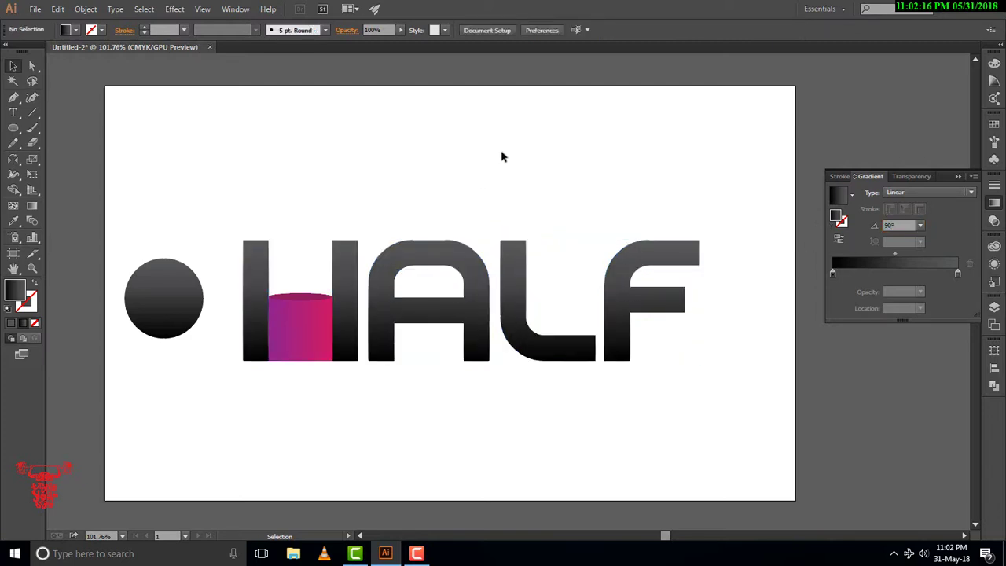
Step: Delete the sample circle and draw a 15 × 9 in rectangle covering the whole artboard
click(167, 282)
key(Delete)
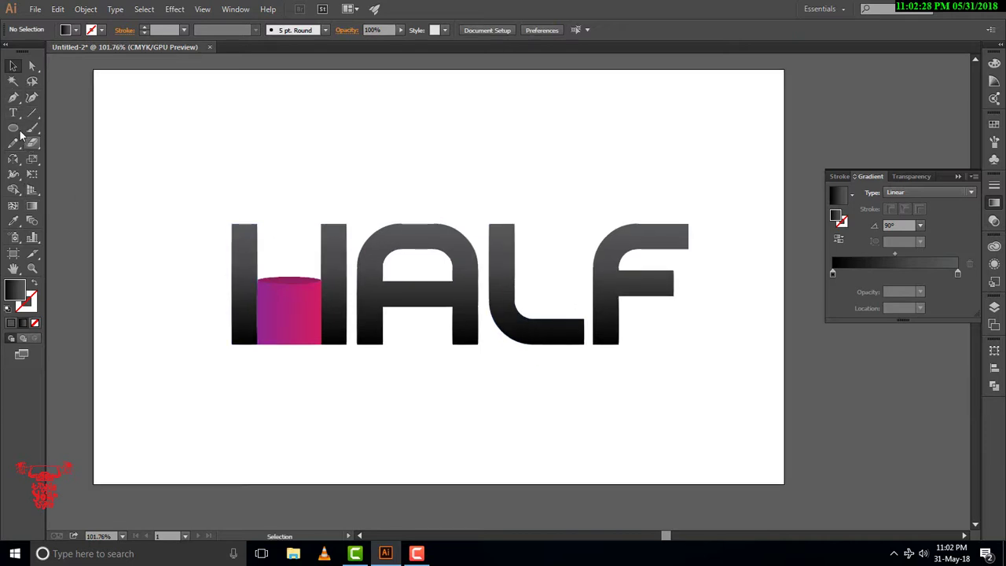
drag(13, 127, 71, 128)
drag(93, 68, 783, 483)
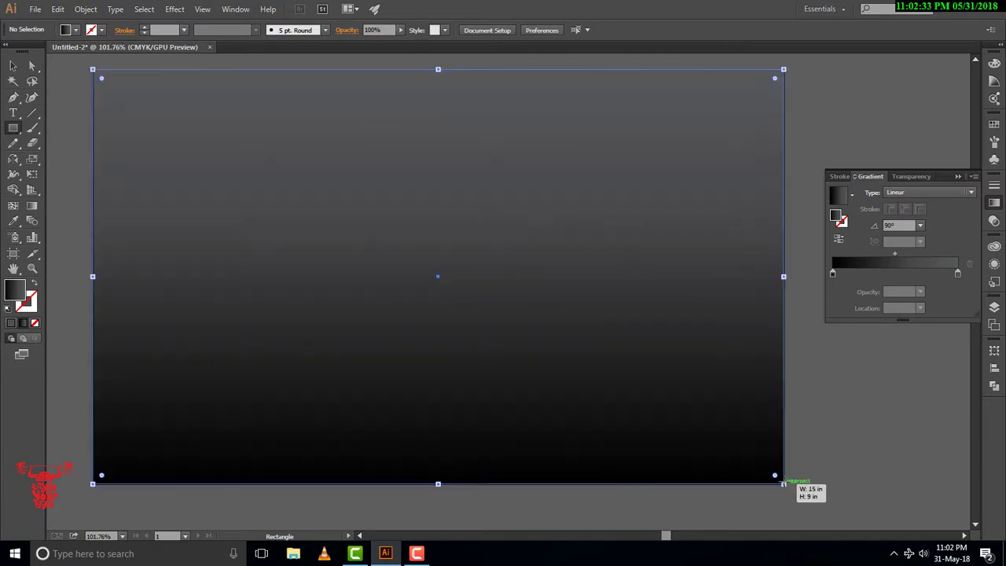
Step: Fill the artboard-sized rectangle with a solid light gray and send it behind the HALF logo
double_click(14, 291)
drag(385, 213, 359, 246)
click(635, 197)
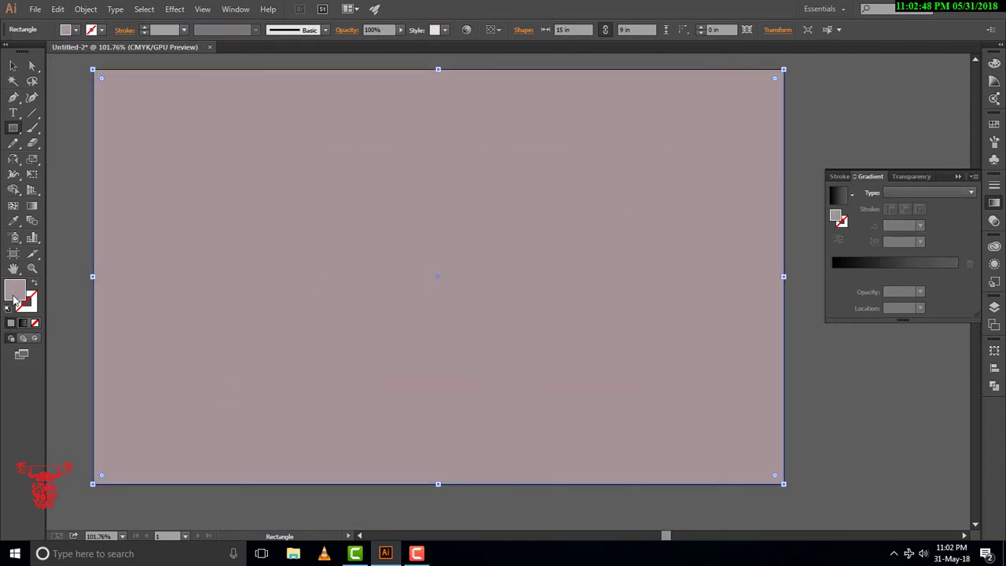
double_click(14, 299)
drag(352, 247, 330, 233)
click(635, 196)
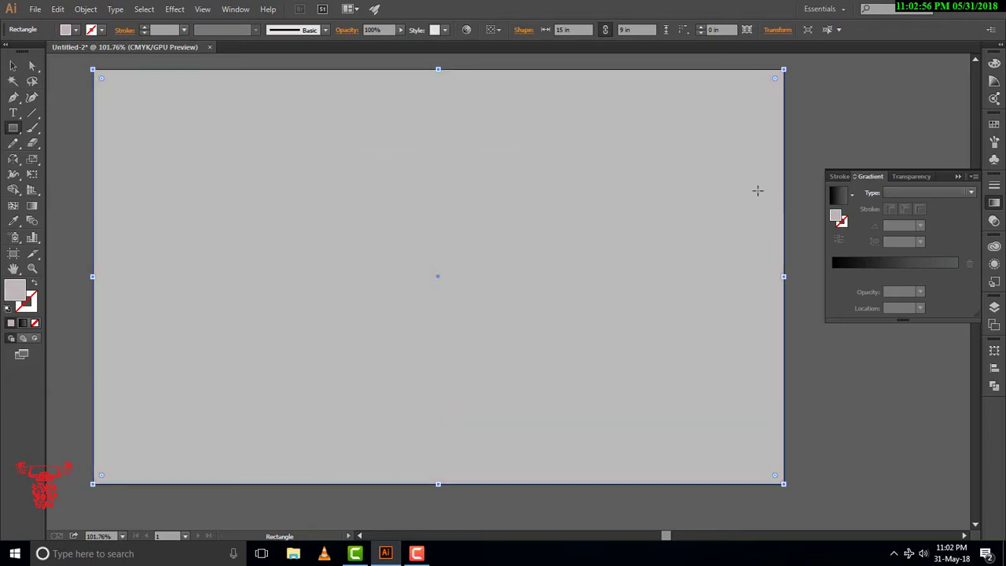
key(ctrl+shift+bracketleft)
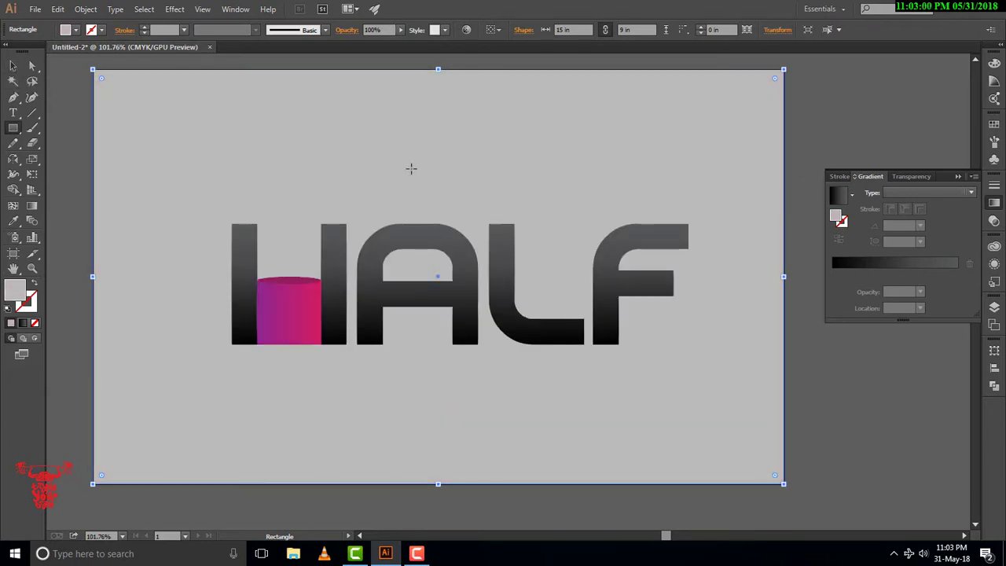
Step: Give the background rectangle a linear gradient with a K=40 gray starting stop and a very light gray ending stop
click(667, 175)
click(532, 298)
click(945, 271)
double_click(956, 273)
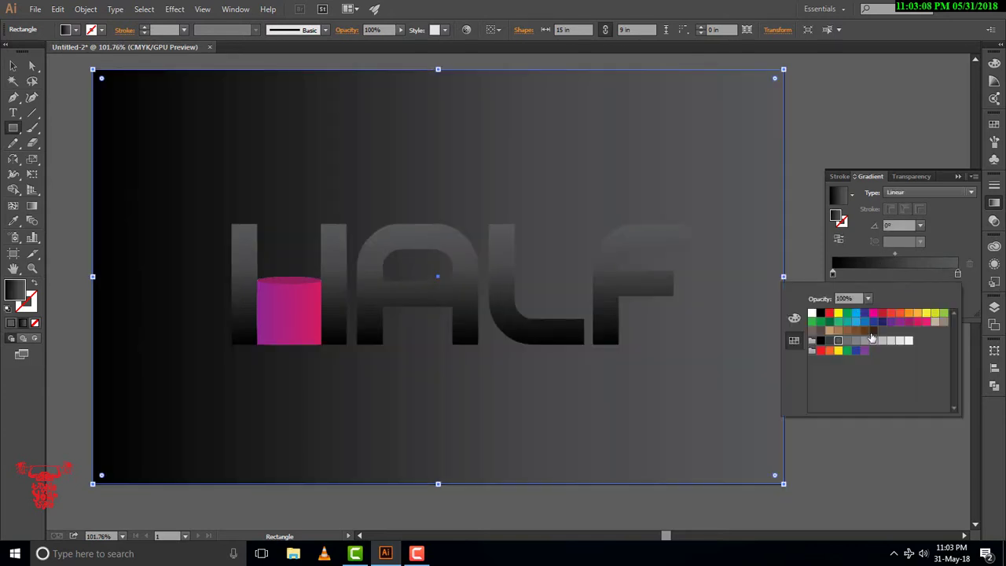
click(907, 341)
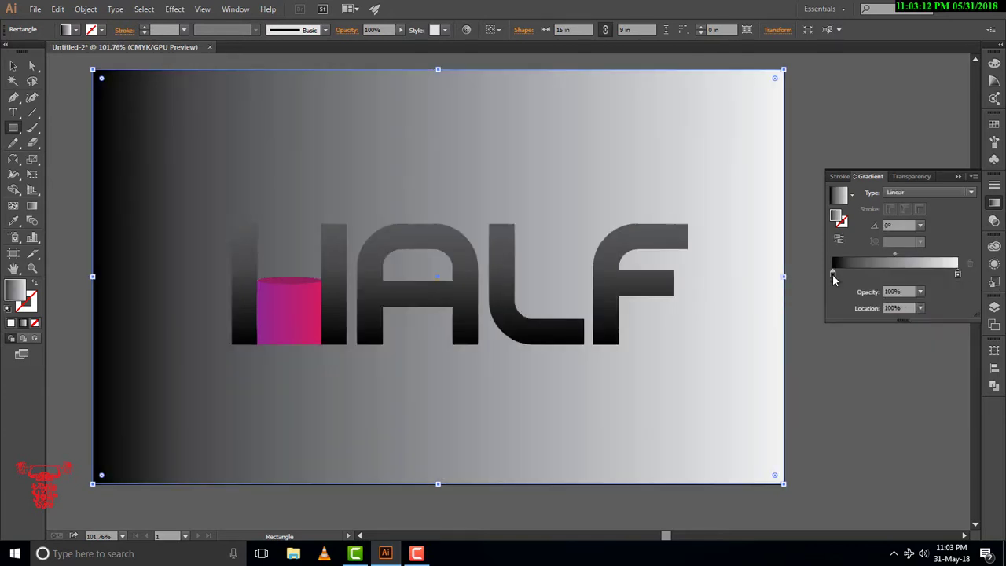
double_click(832, 272)
click(872, 343)
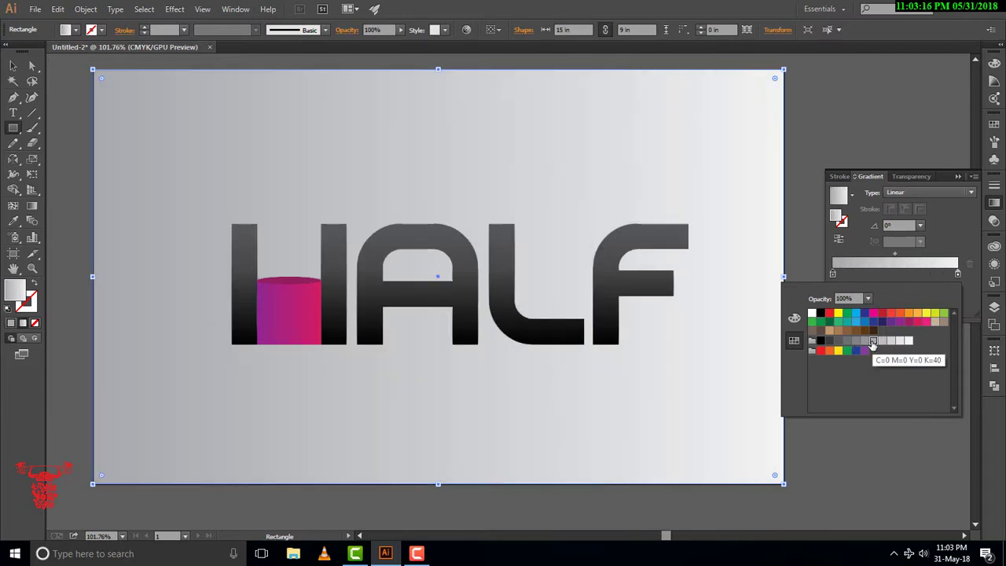
Step: Try the radial type for the background's gradient and switch it back to linear
click(909, 192)
click(909, 191)
click(908, 206)
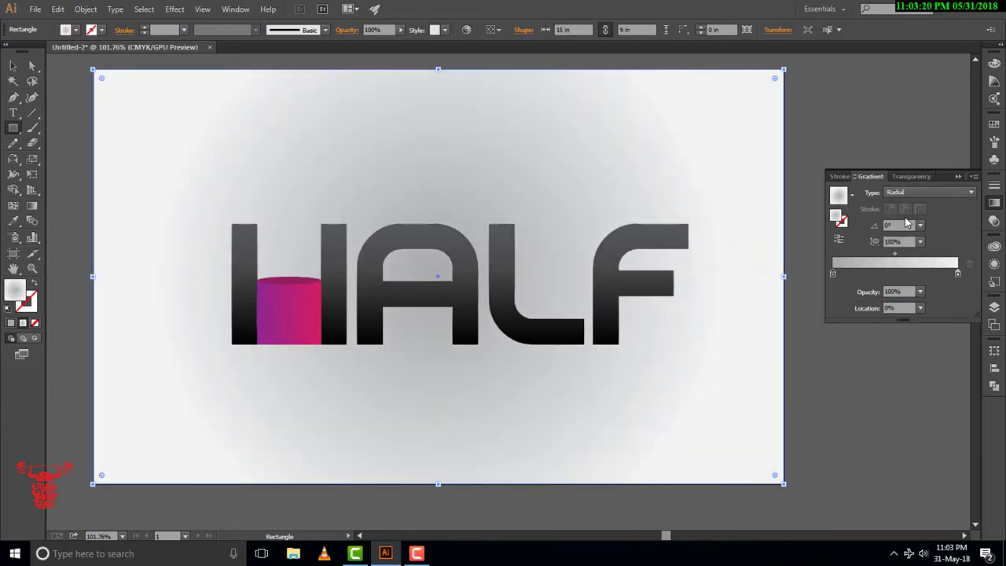
click(920, 190)
click(915, 206)
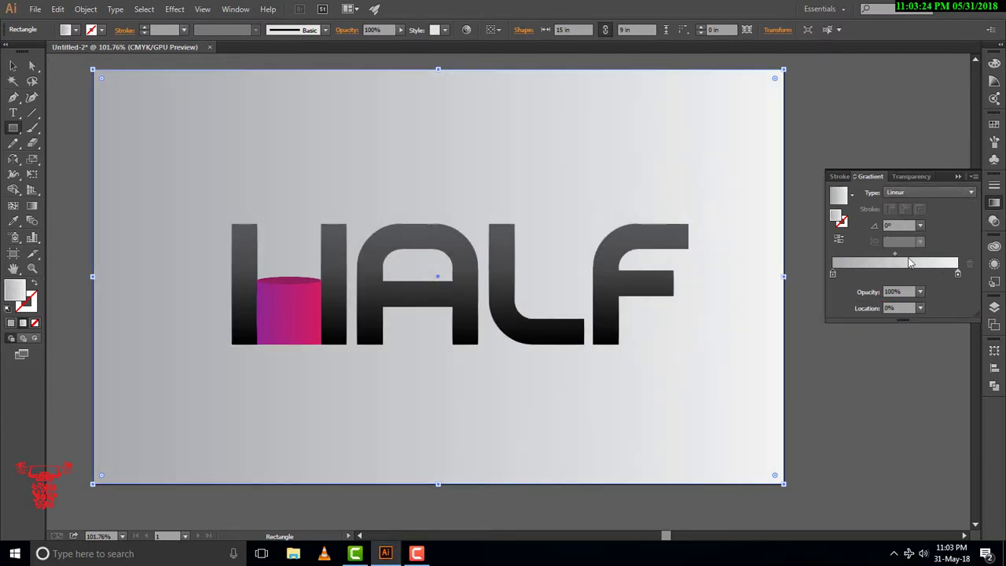
Step: Swap the background gradient's stops so it starts light and ends in gray, and make it radial
mouse_move(833, 273)
mouse_down()
mouse_move(961, 274)
mouse_move(833, 274)
mouse_up()
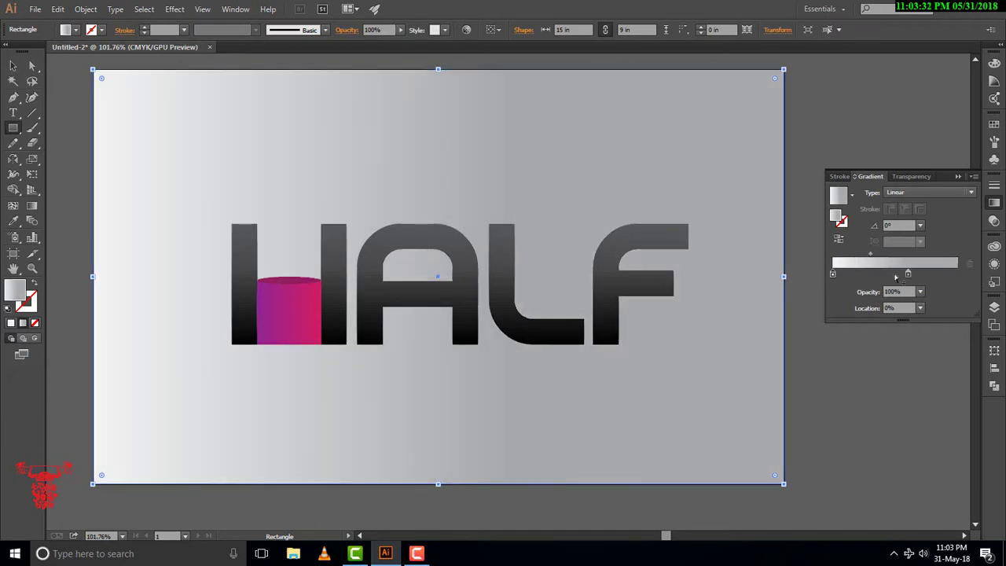
drag(907, 273, 956, 274)
click(916, 192)
click(906, 219)
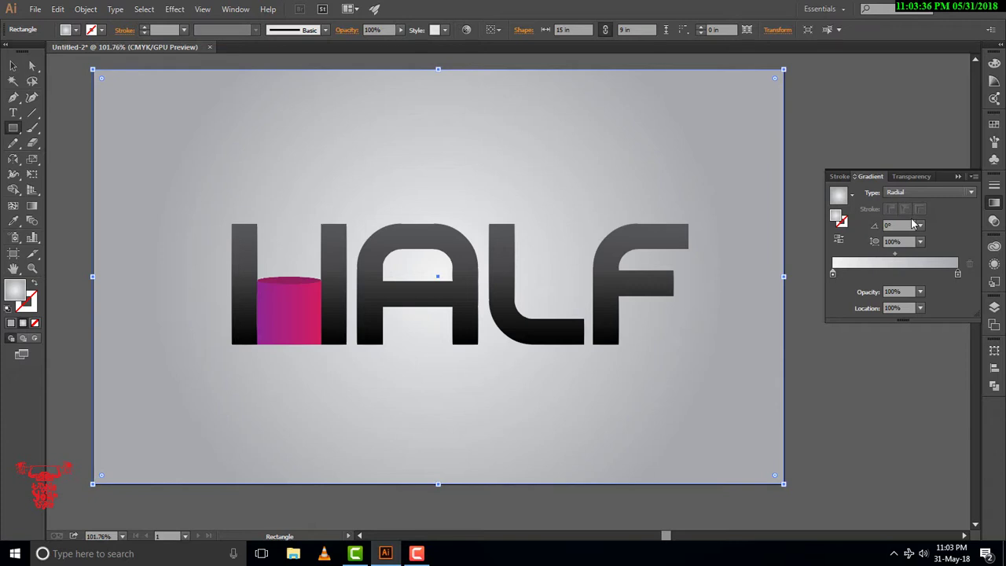
Step: Try adding intermediate stops to the background's radial gradient, with a light one at 63.55%
double_click(834, 273)
key(Escape)
drag(957, 273, 940, 274)
click(859, 275)
double_click(860, 274)
key(Escape)
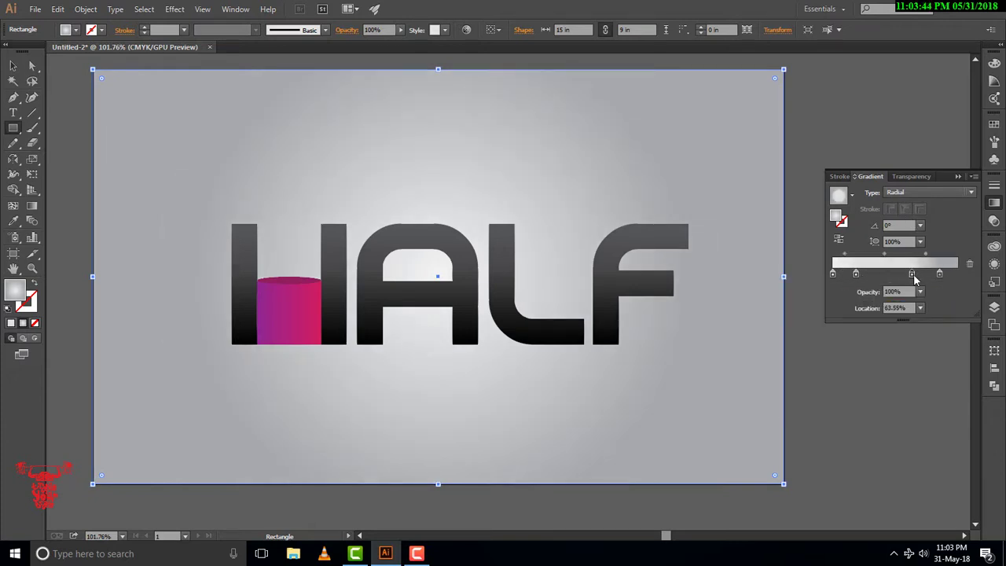
drag(920, 274, 991, 281)
drag(906, 274, 913, 275)
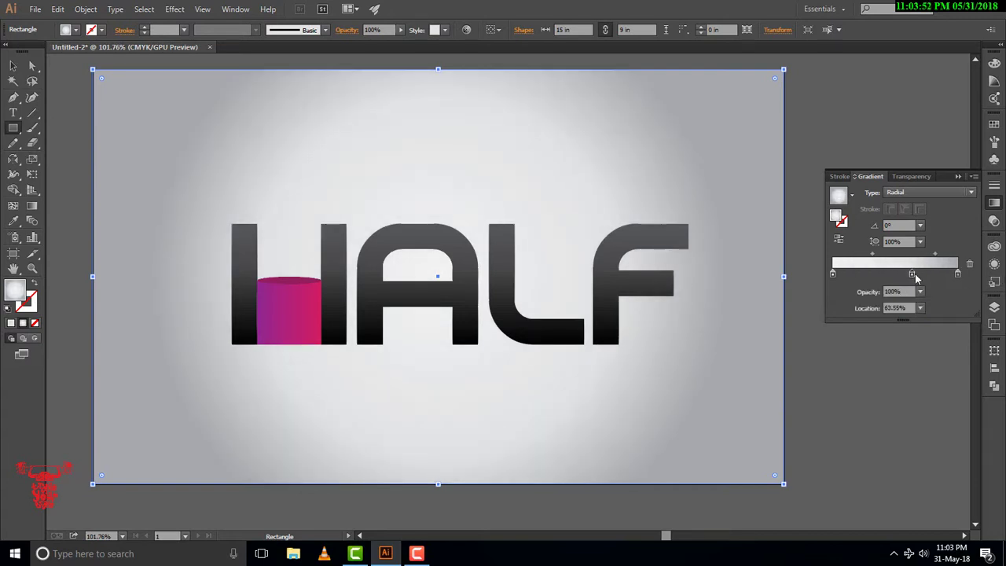
Step: Change the ending stop of the background's radial gradient to a lighter gray swatch and deselect the rectangle
key(v)
click(333, 236)
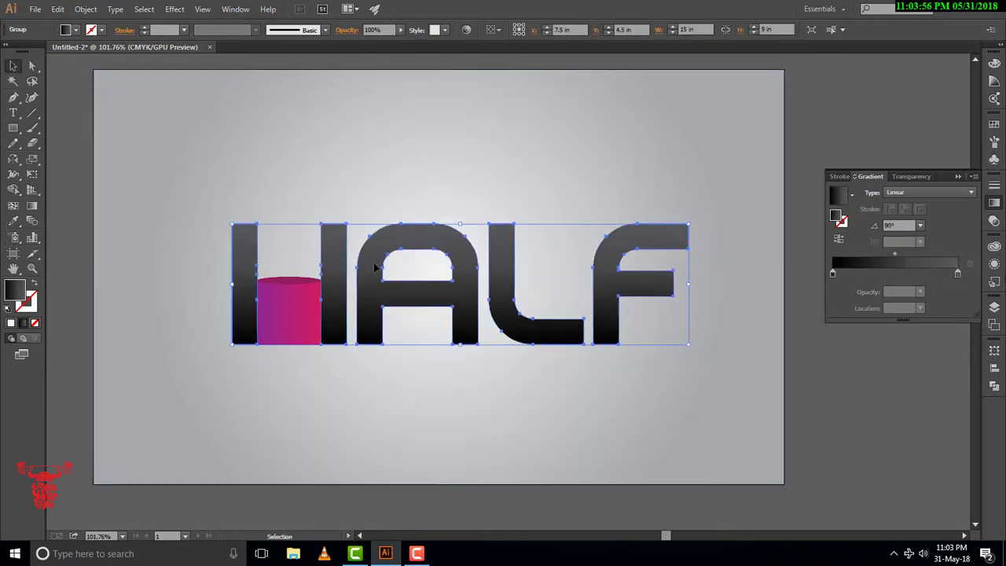
click(718, 332)
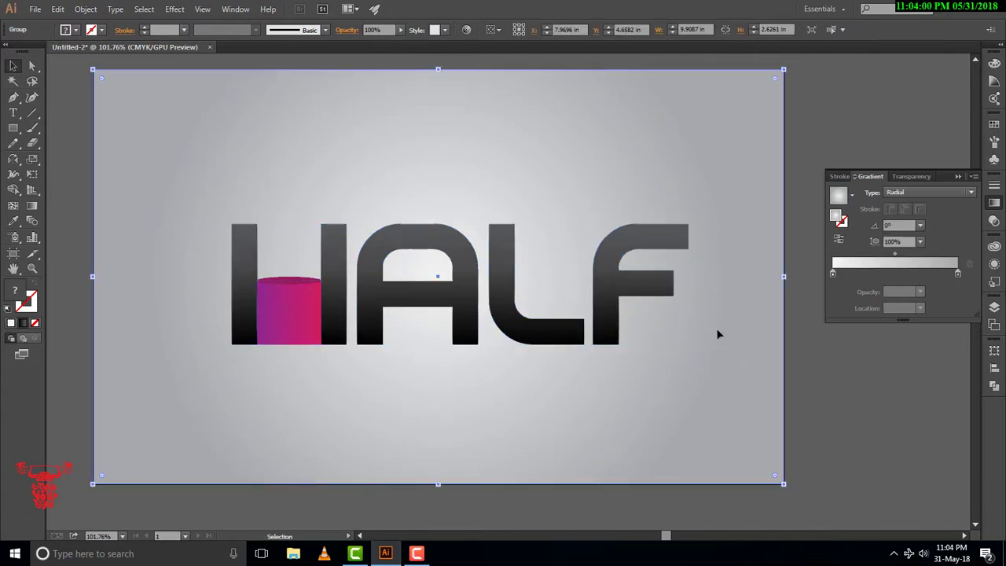
double_click(956, 272)
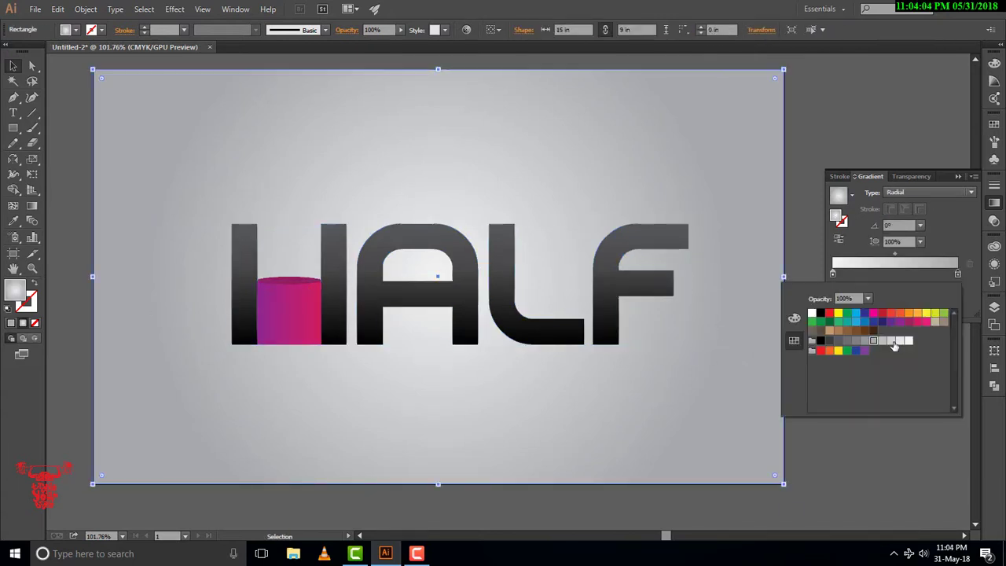
click(895, 346)
click(657, 319)
Step: Try shrinking the HALF logo to about 5.28 × 1.4 in and moving it, and undo both changes
click(612, 330)
drag(686, 354, 475, 287)
drag(444, 259, 353, 140)
key(ctrl+z)
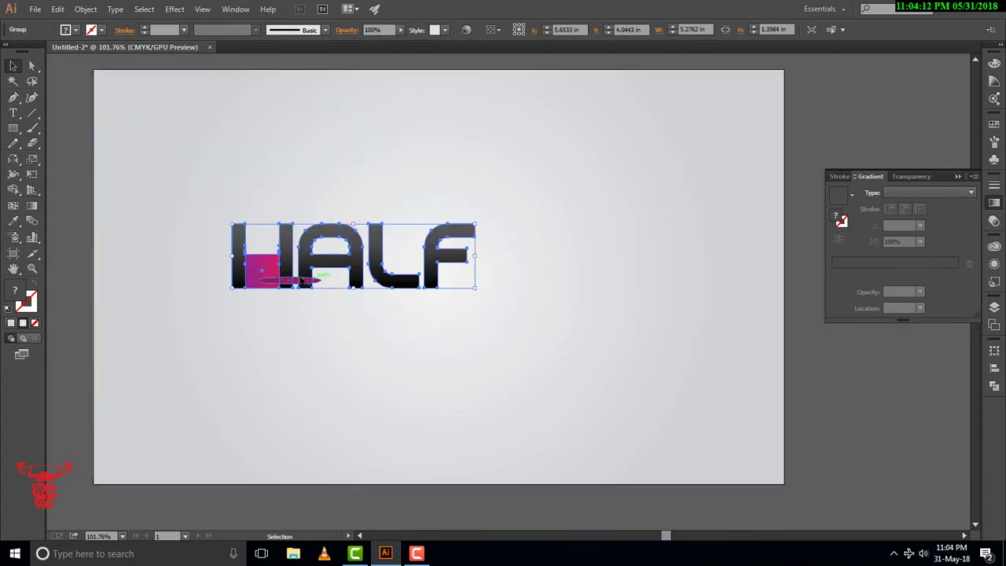
key(ctrl+z)
Step: Lock the background rectangle so that it cannot be selected with the logo
key(a)
click(597, 399)
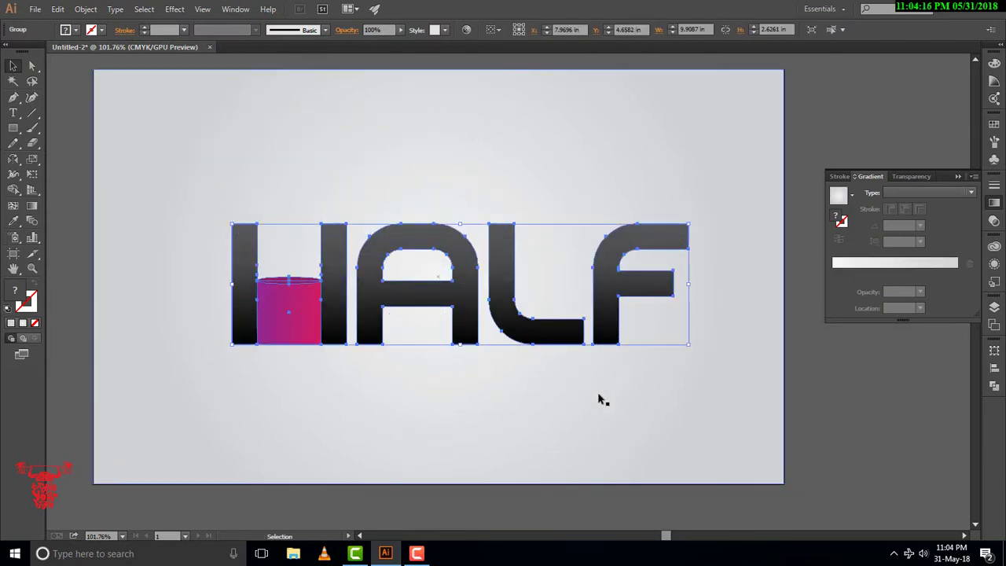
key(v)
key(ctrl+2)
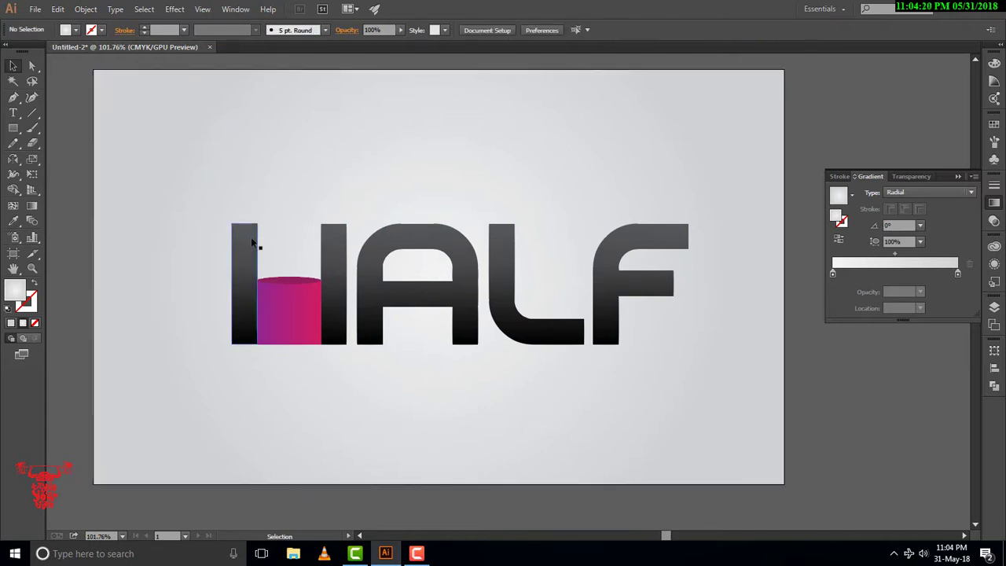
Step: Shrink the whole HALF logo to about 4.95 × 1.31 in and place it in the artboard's upper-left corner
drag(108, 213, 715, 394)
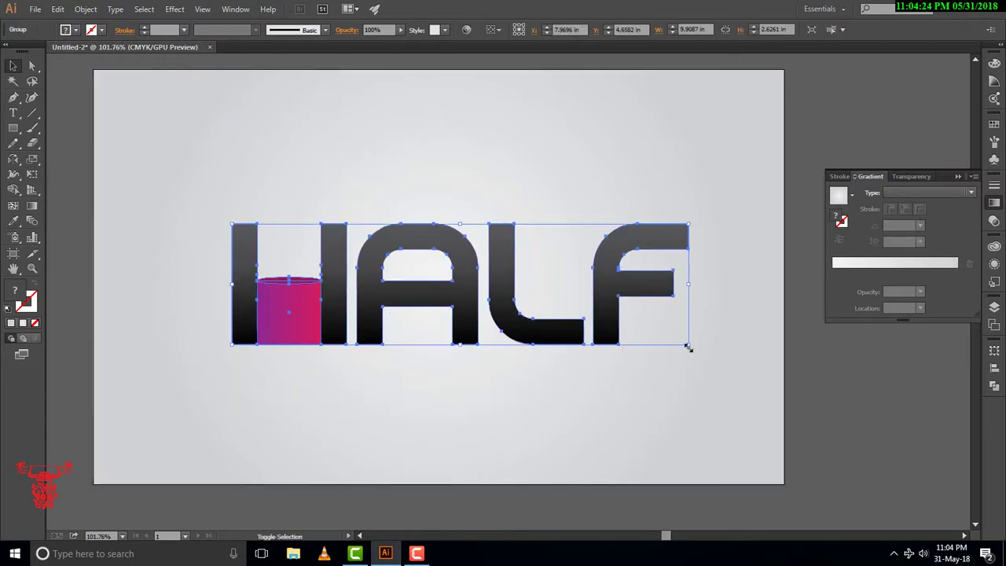
drag(689, 344, 319, 142)
click(637, 244)
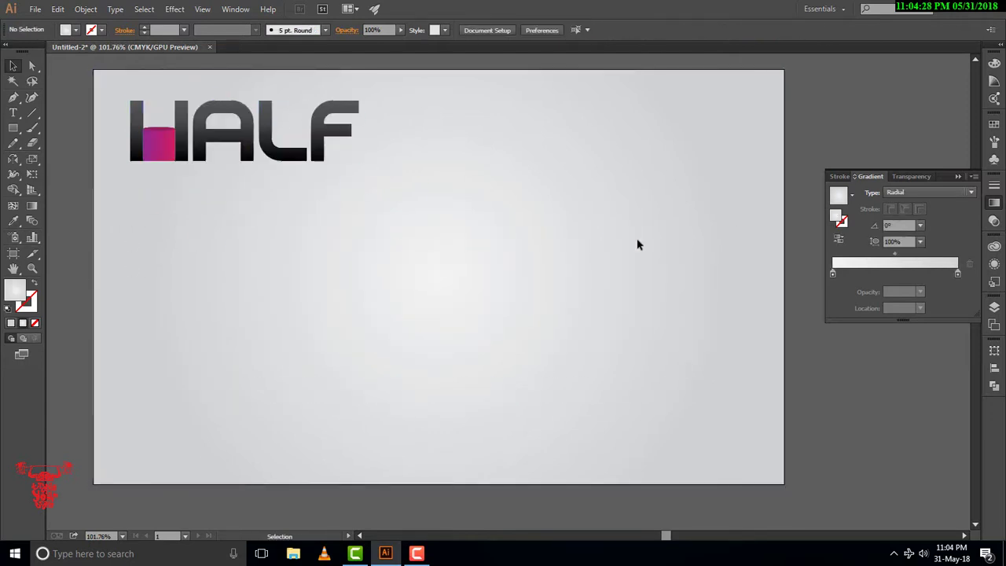
Step: Add the text FULL in the middle of the artboard below the HALF logo and deselect it
click(12, 112)
click(376, 307)
text(FULL)
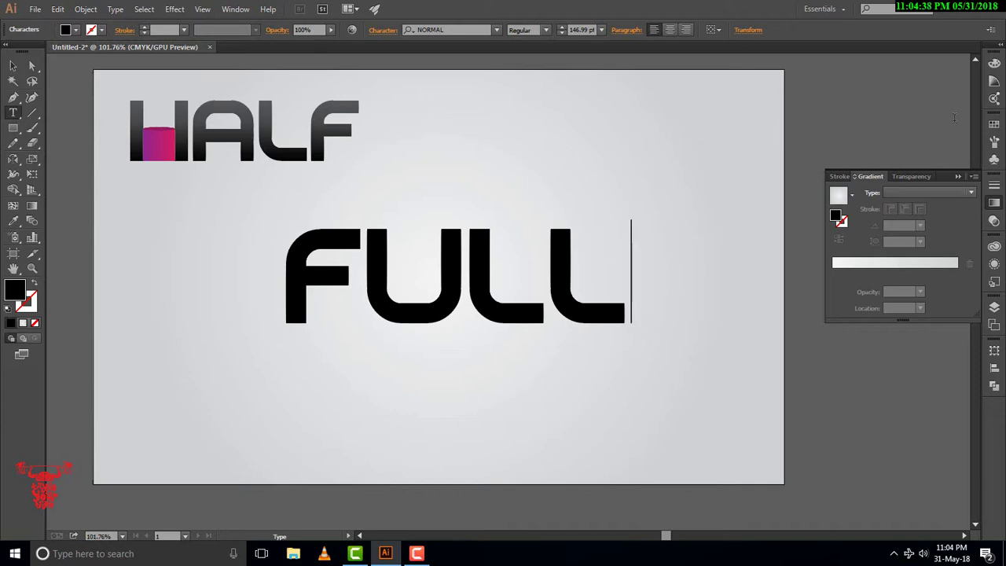
click(13, 65)
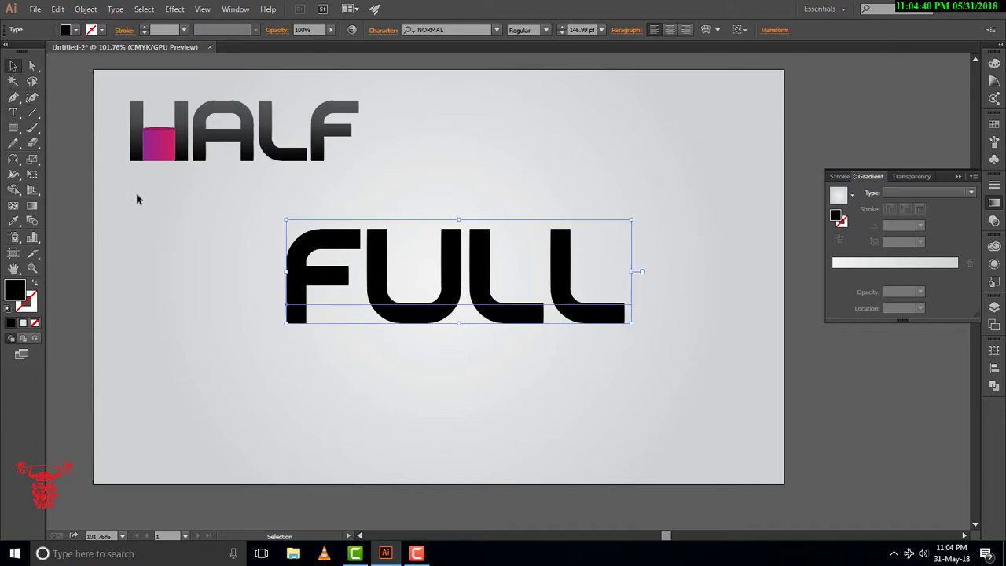
click(487, 201)
Step: Duplicate the HALF logo to the artboard's upper right and ungroup the copy down to its separate shapes
click(161, 149)
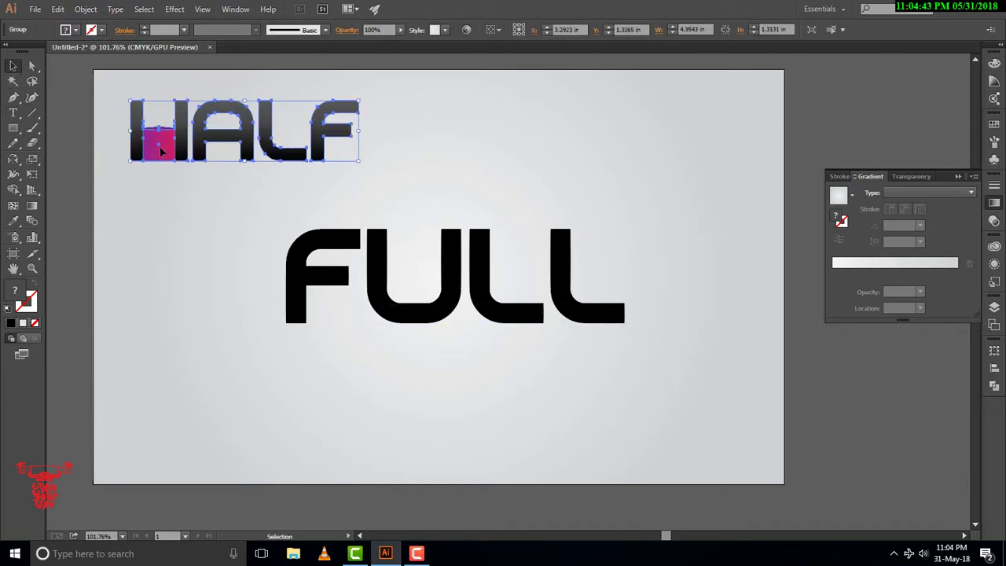
drag(163, 152, 543, 177)
right_click(527, 163)
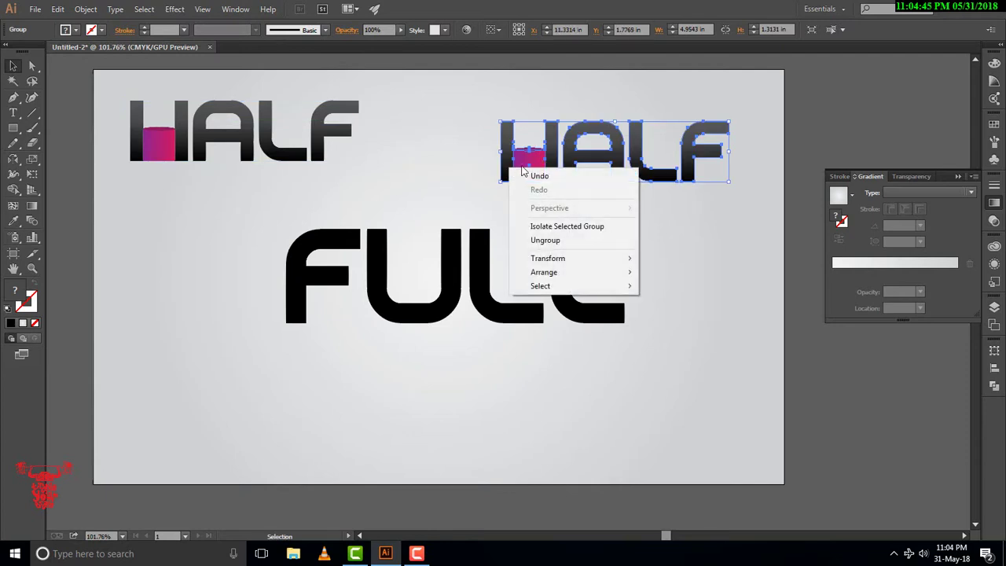
click(562, 230)
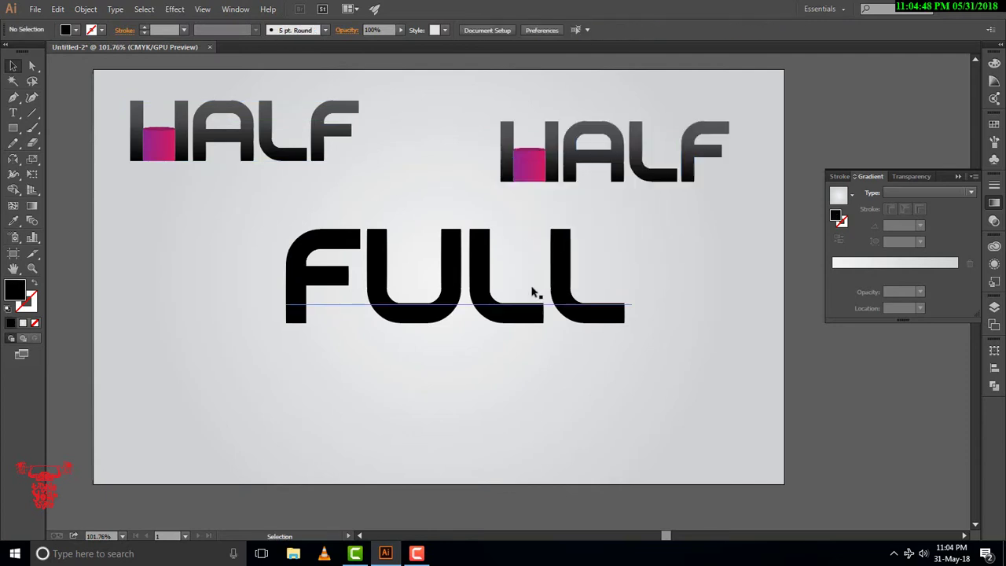
right_click(515, 155)
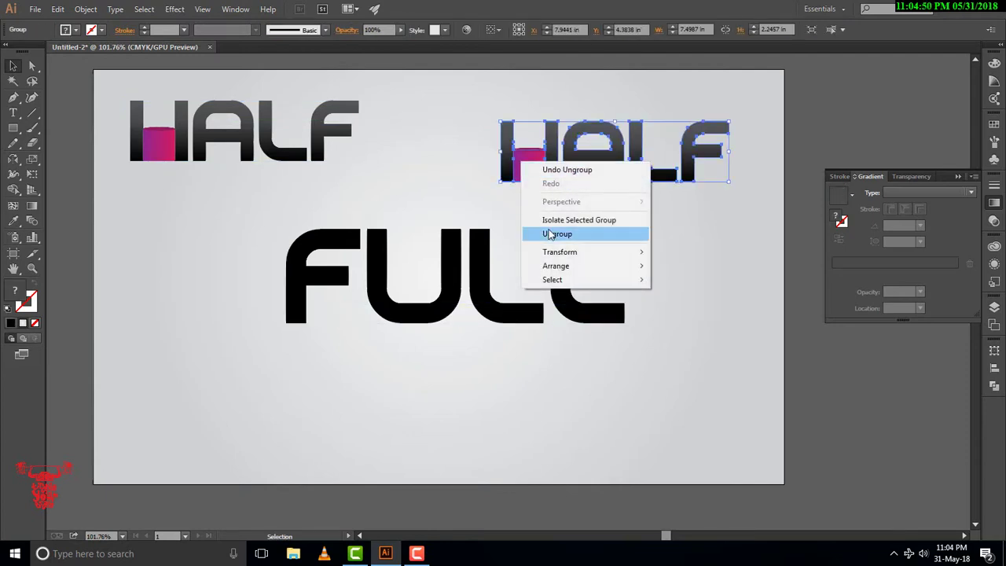
click(555, 231)
click(554, 221)
Step: Move the copied logo's purple-to-pink liquid rectangle and its top ellipse onto the upper part of FULL's letter U
click(538, 167)
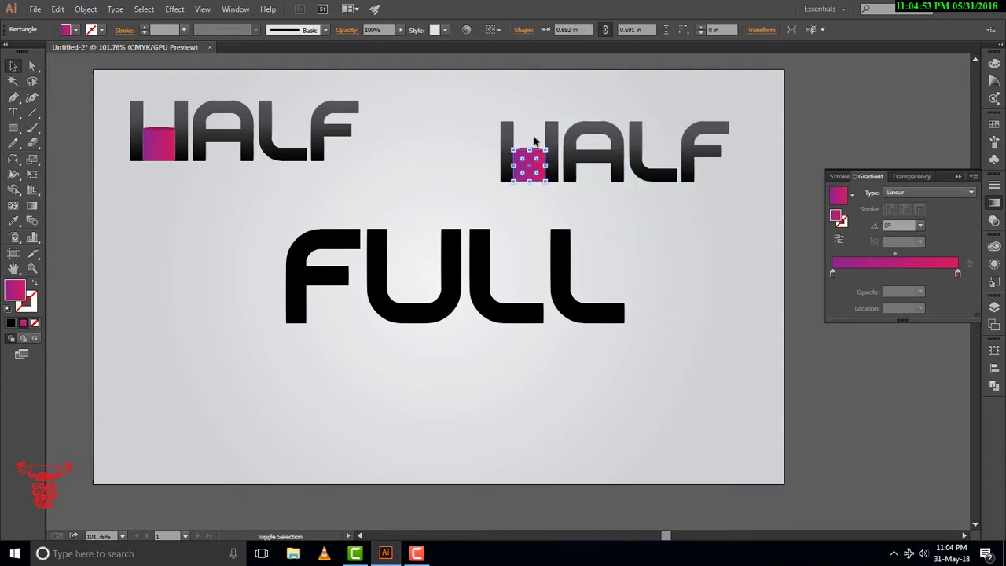
click(539, 180)
drag(524, 162, 414, 246)
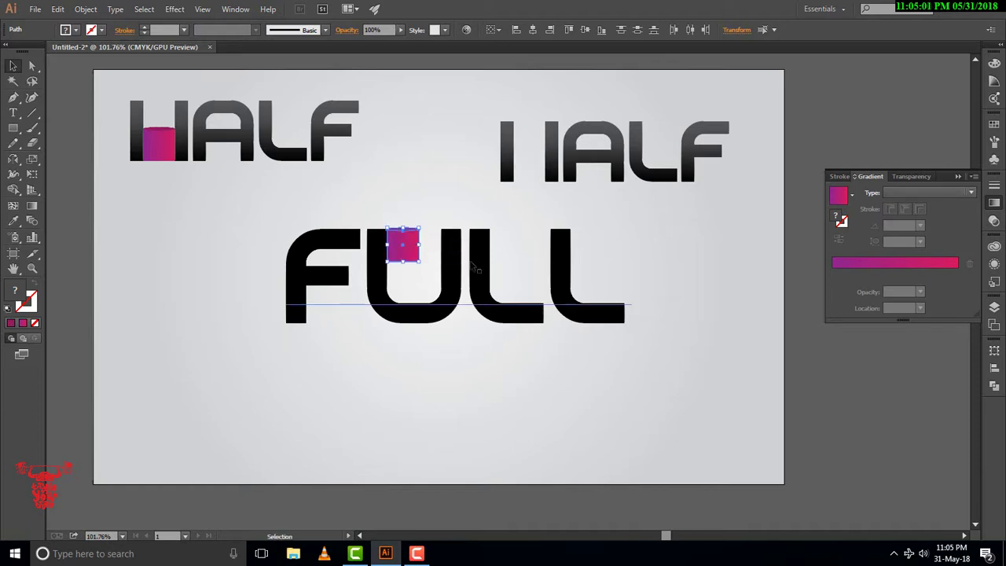
Step: Try to copy the black-to-grey gradient from the HALF copy onto the live FULL text with the Eyedropper
click(567, 271)
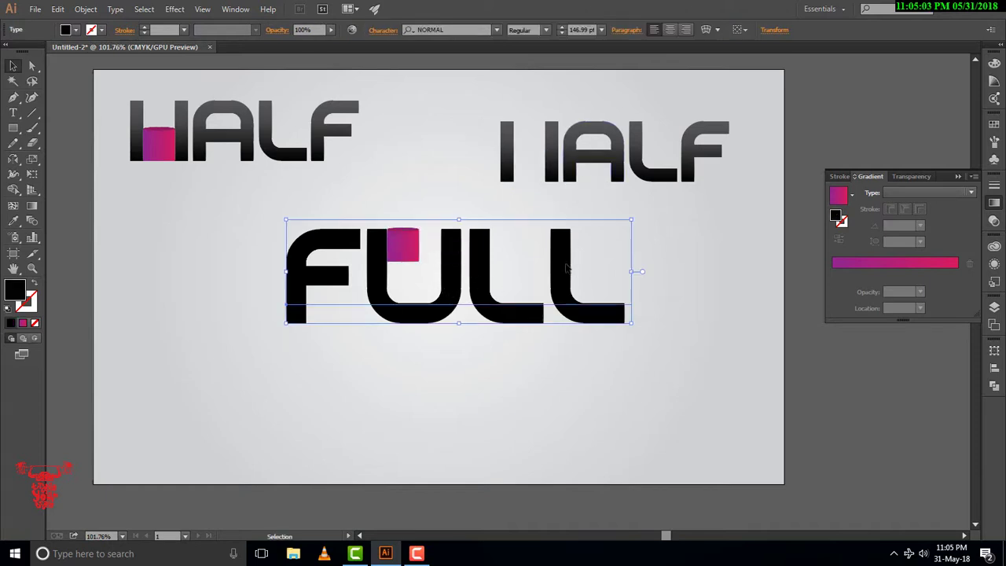
key(i)
click(515, 167)
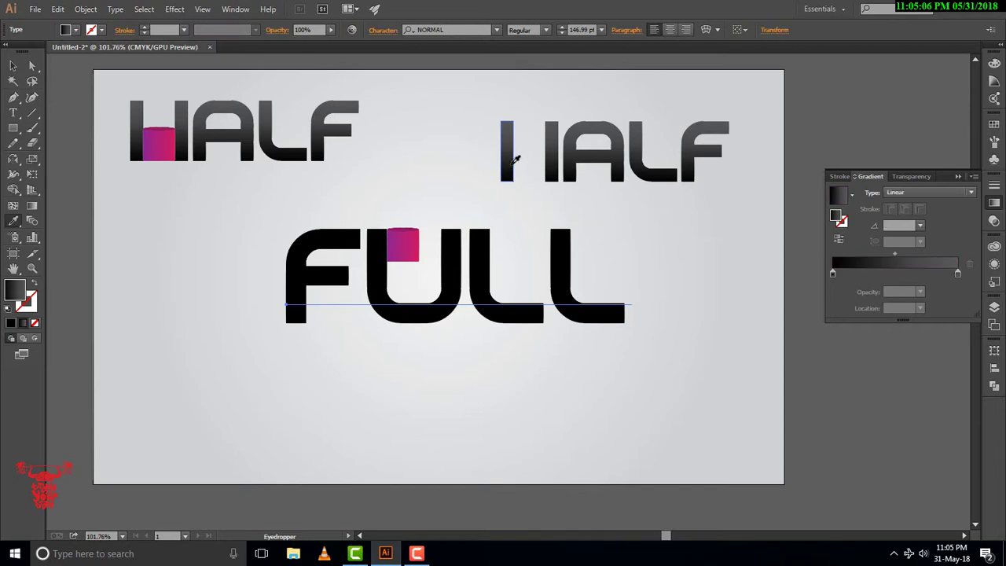
click(13, 66)
click(501, 200)
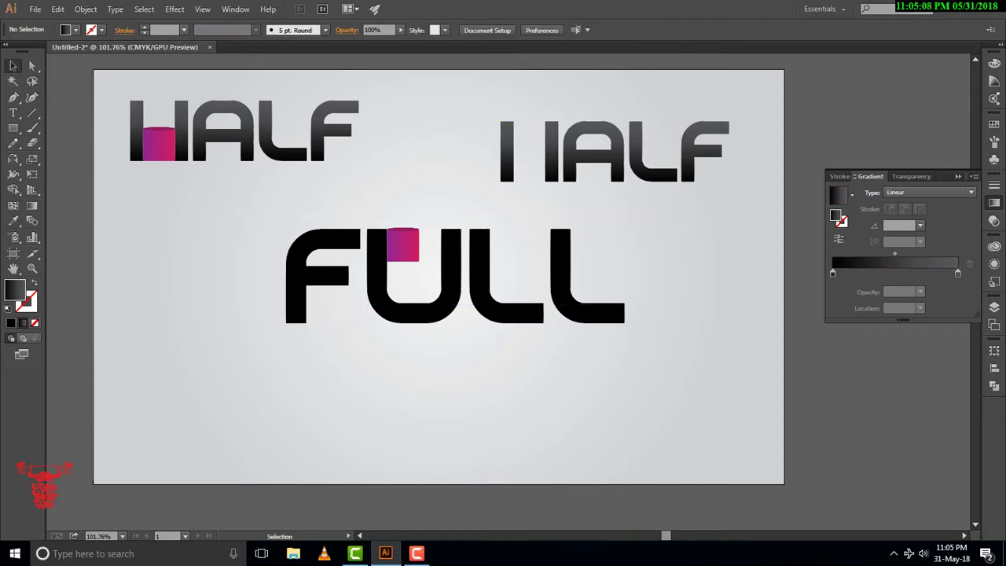
Step: Pick up the HALF copy's gradient and draw a sample rectangle about 1.68 × 1.53 in beside FULL's letter F
click(506, 154)
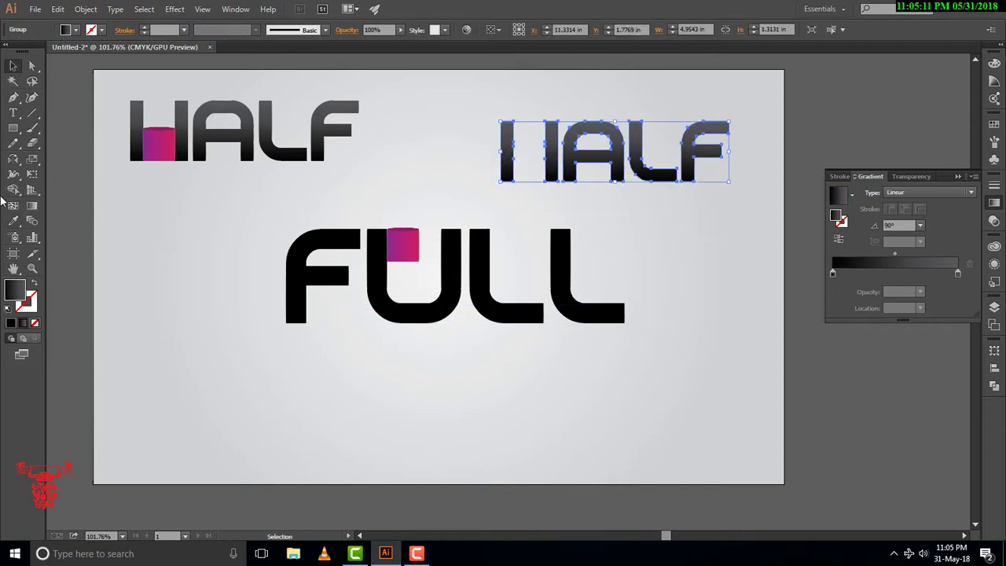
click(12, 128)
drag(182, 253, 259, 322)
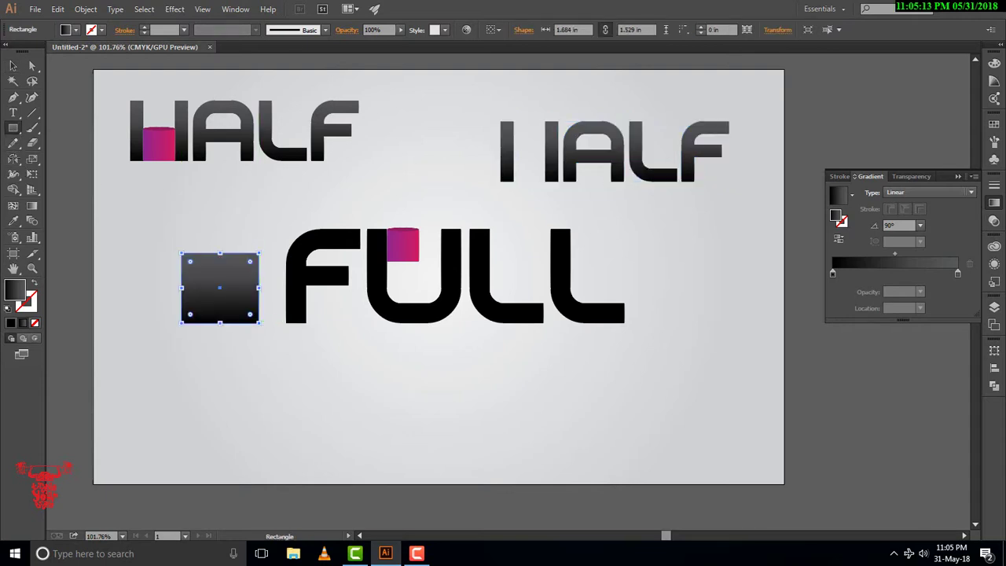
Step: Convert the FULL text to outlines
click(13, 69)
click(297, 300)
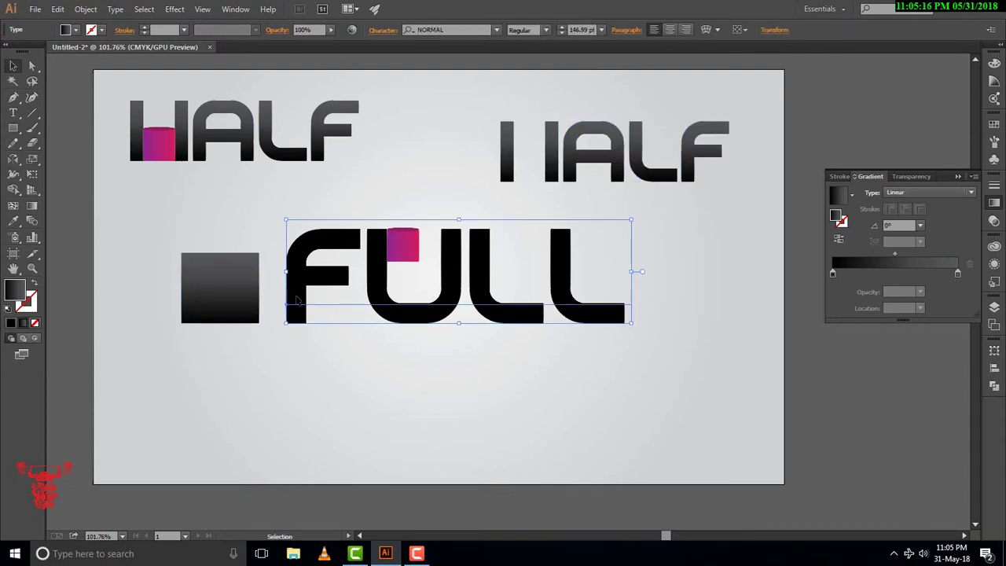
right_click(303, 284)
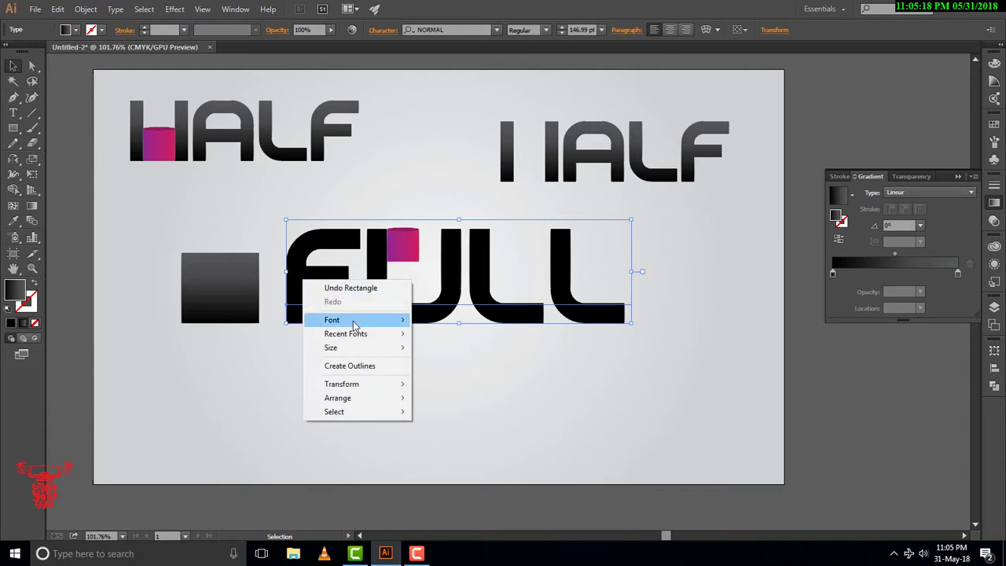
click(349, 365)
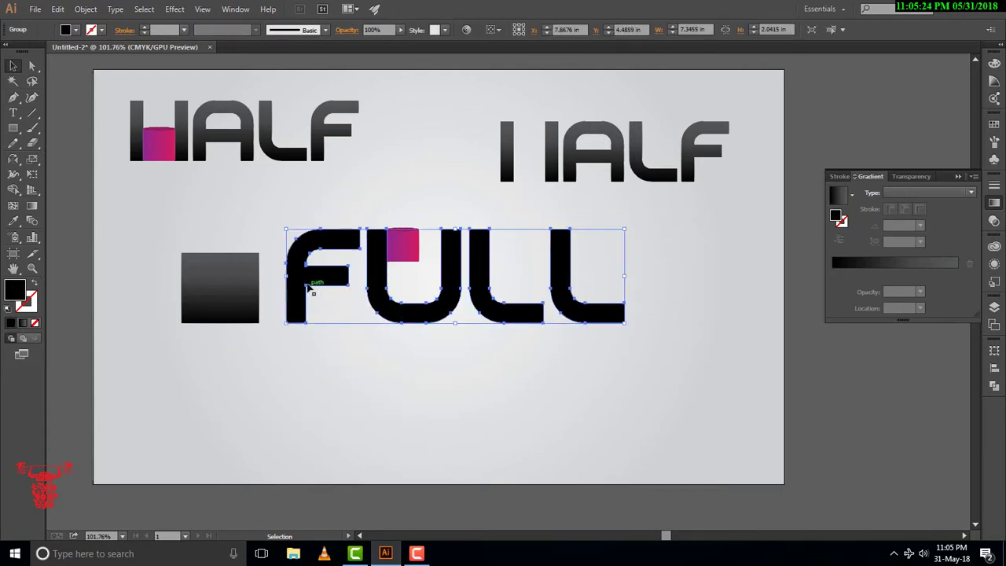
Step: Apply the sample rectangle's black-to-grey gradient to the outlined FULL letters and set its angle to 90°
key(i)
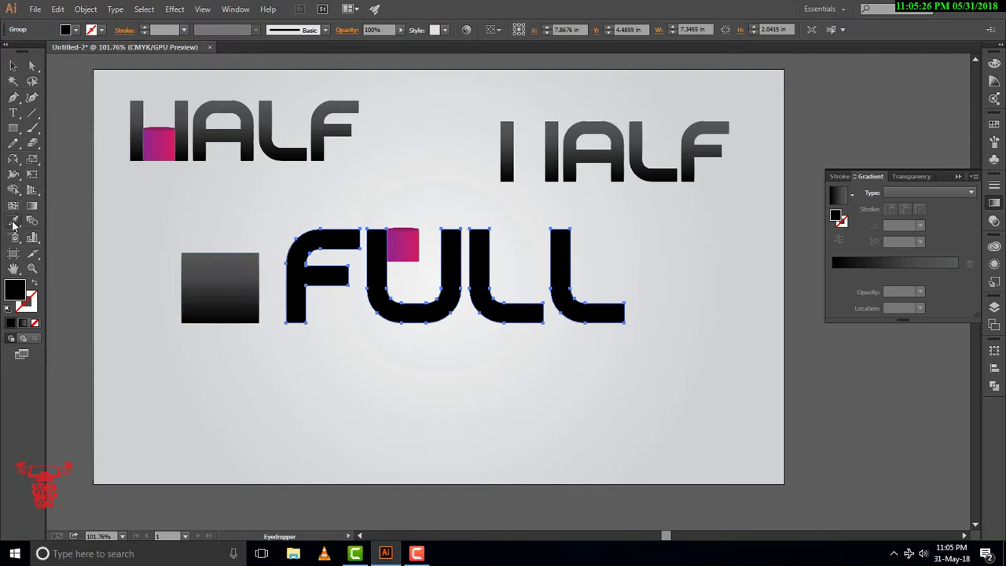
drag(12, 220, 61, 235)
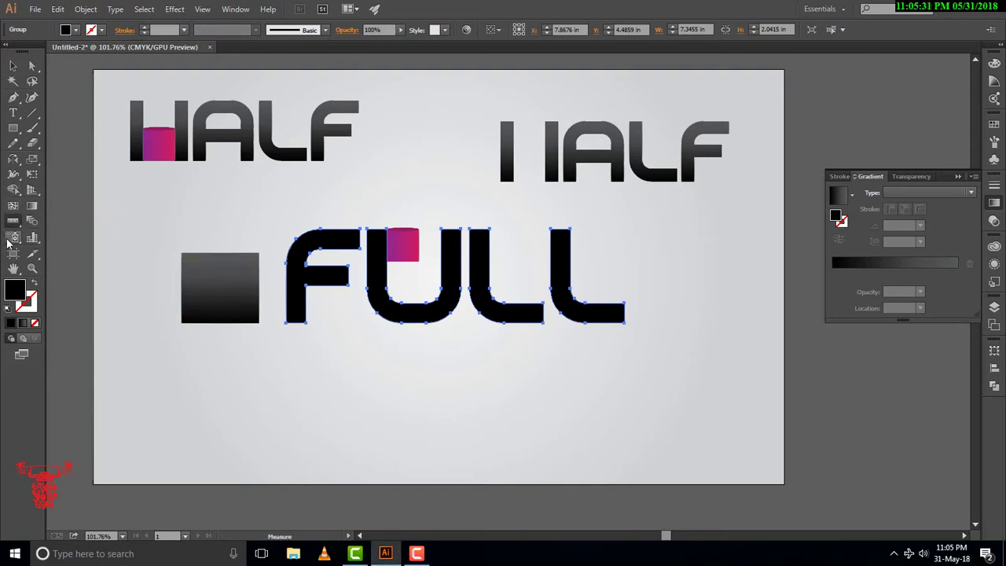
drag(12, 221, 73, 220)
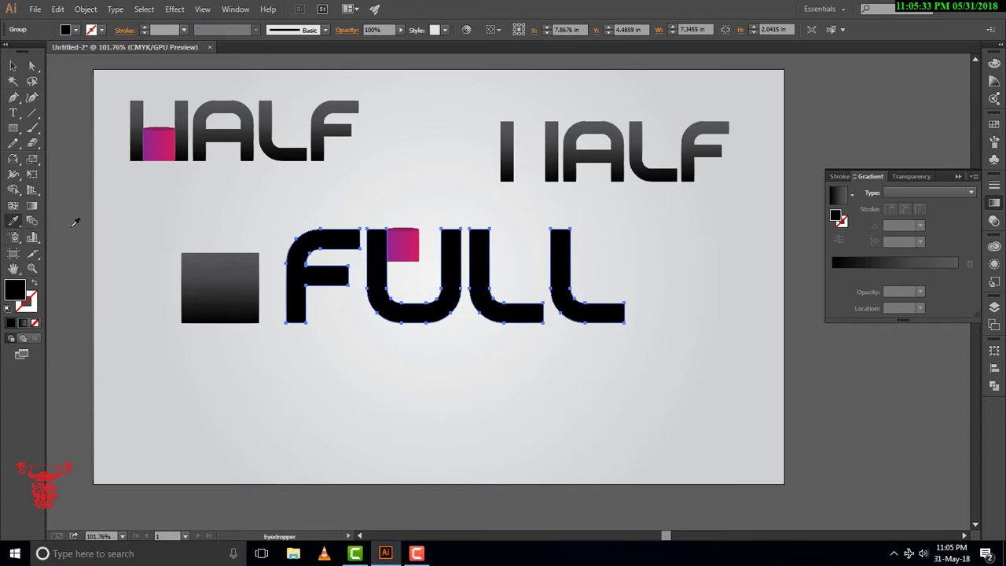
click(220, 273)
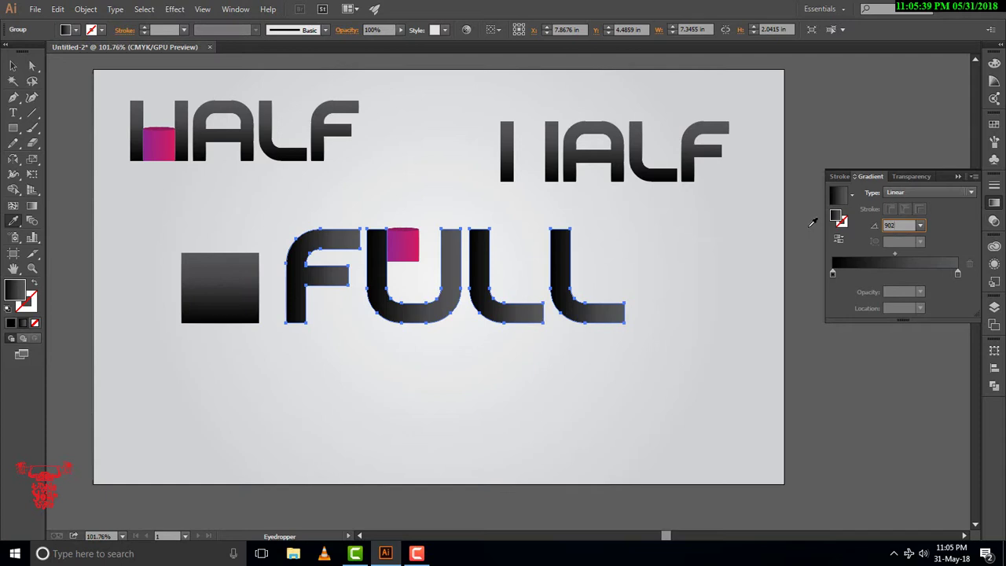
key(Return)
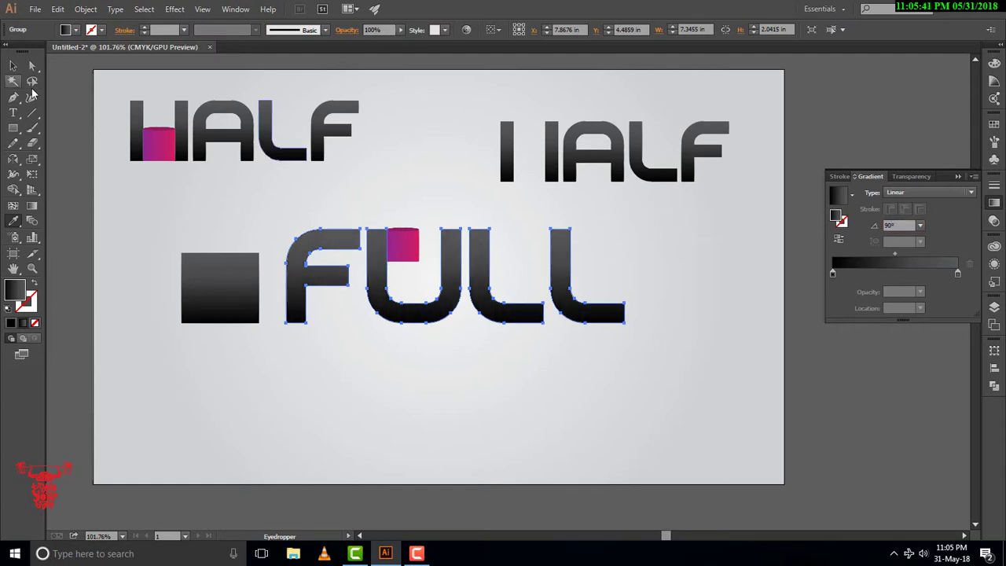
Step: Set the gradient angle of the purple-to-pink liquid rectangle in FULL's U to 90°
key(v)
click(446, 226)
click(422, 244)
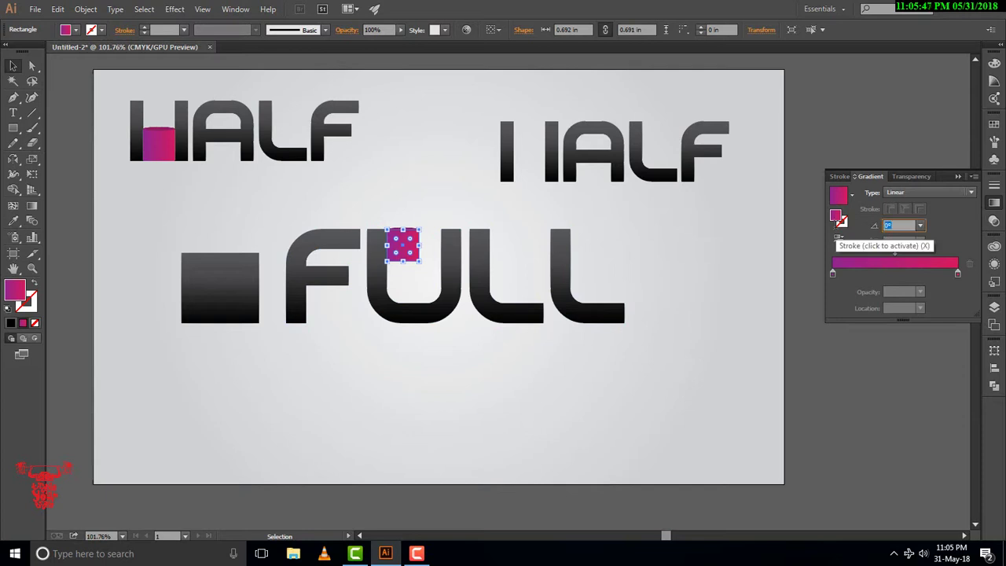
click(715, 326)
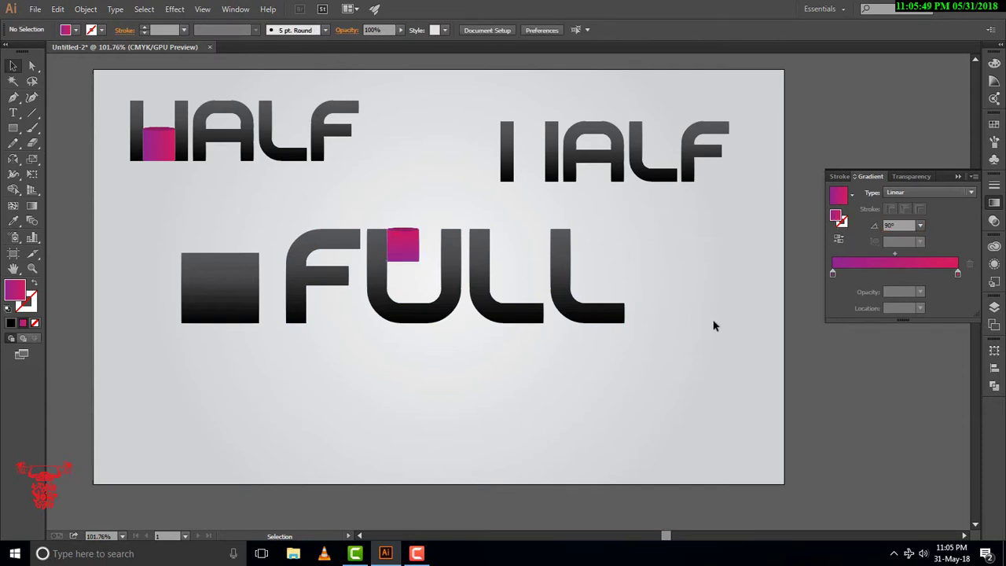
Step: Enlarge the liquid shapes to span the U's interior, extend the rectangle down to the U's curved base, and delete the gradient sample rectangle
click(417, 277)
drag(420, 262, 440, 284)
click(629, 364)
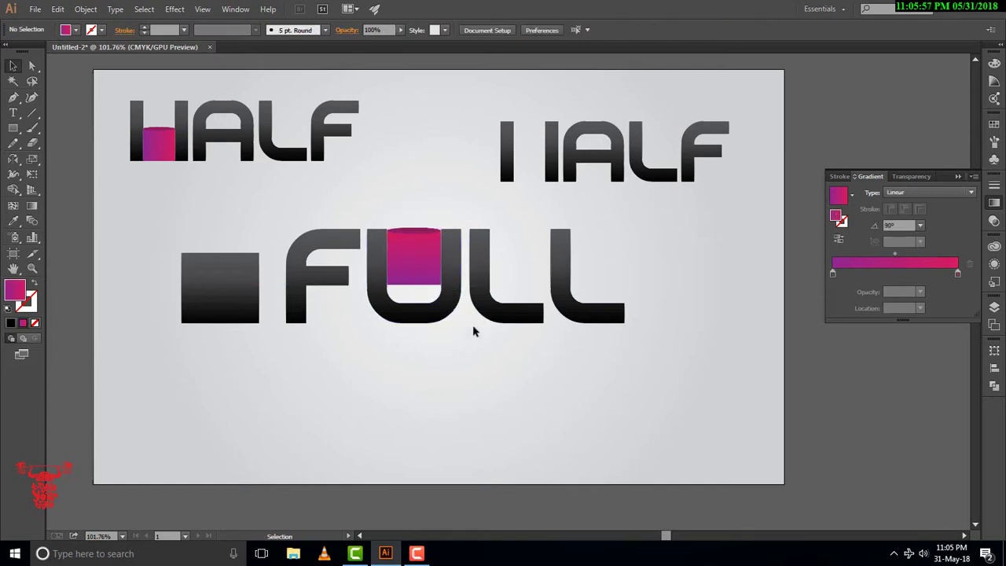
click(418, 279)
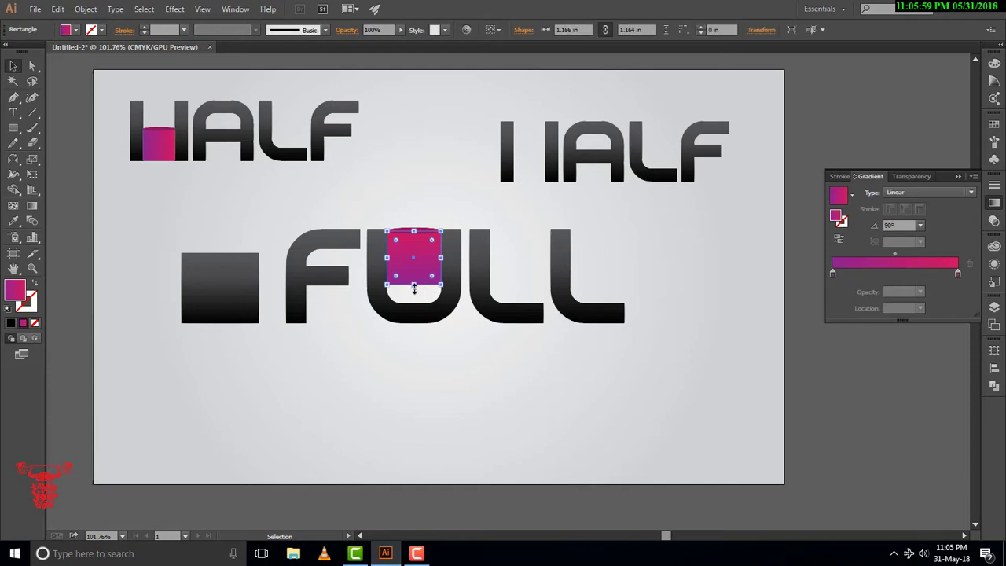
drag(414, 288, 414, 307)
click(550, 374)
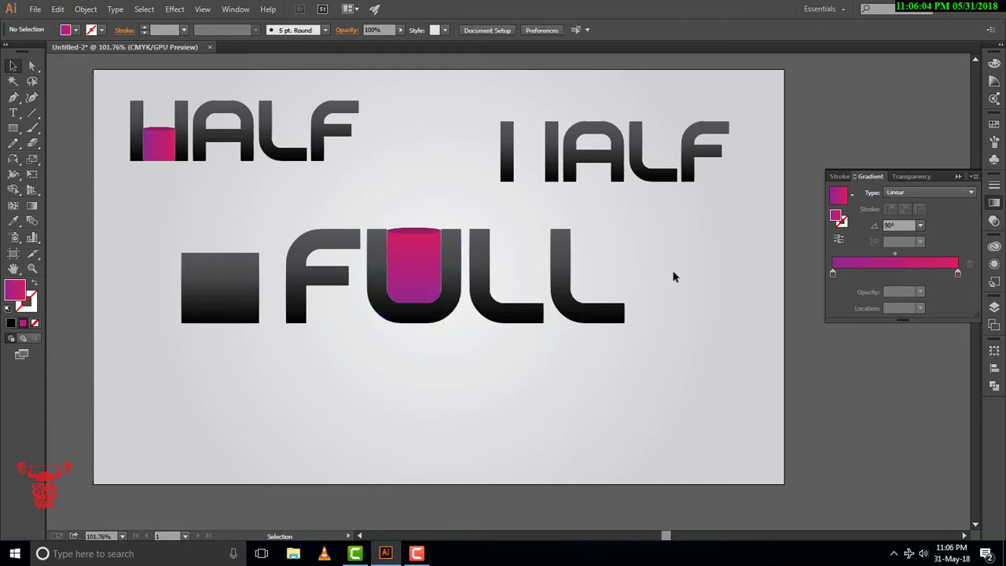
click(230, 283)
key(Delete)
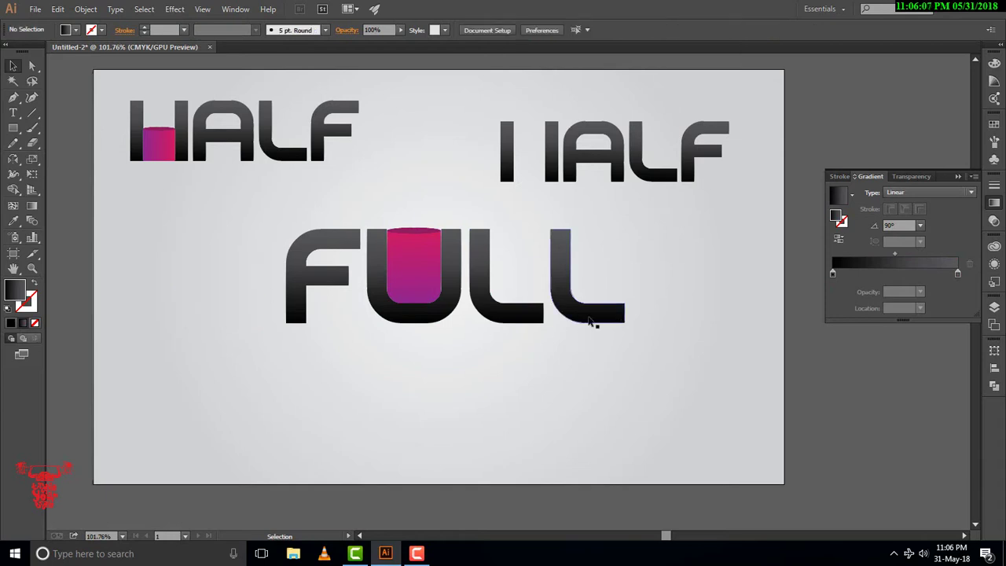
Step: Ungroup the FULL letters and nest the last L inside the first L, shrunk to about 1.20 × 1.53 in
click(591, 317)
right_click(589, 316)
click(626, 395)
click(625, 389)
drag(589, 311, 546, 292)
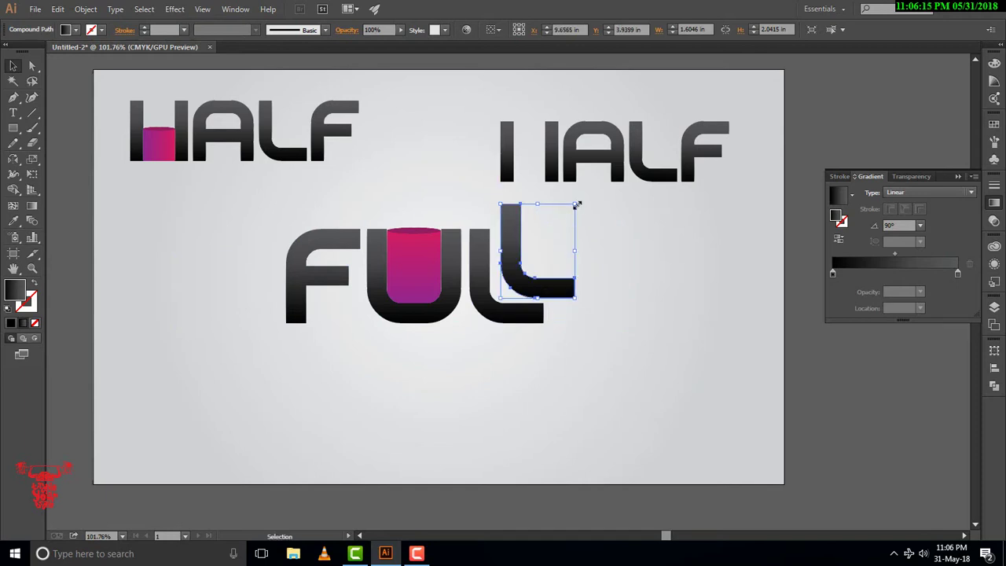
drag(577, 204, 556, 229)
click(660, 281)
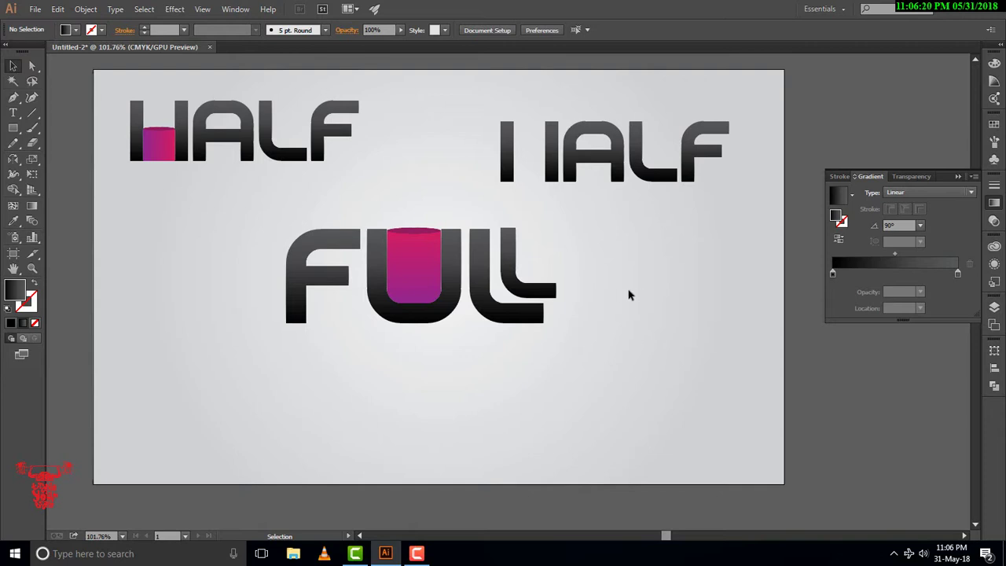
Step: Delete the leftover letters of the HALF copy in the artboard's upper right
drag(438, 104, 770, 198)
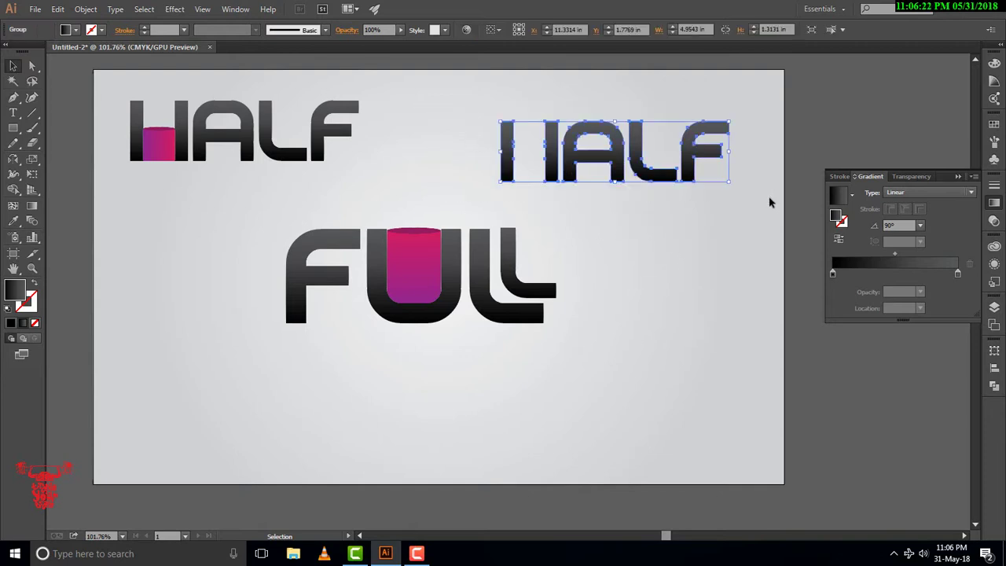
key(Delete)
Step: Fine-tune the small nested L's size so its top lines up with the other FULL letters and it sits closer to the first L
key(z)
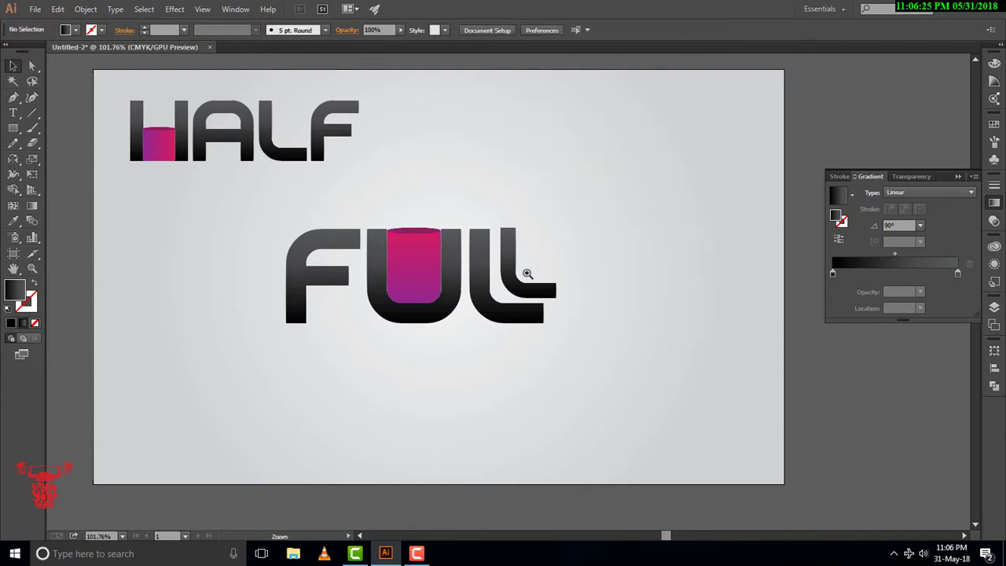
click(527, 273)
key(v)
click(542, 297)
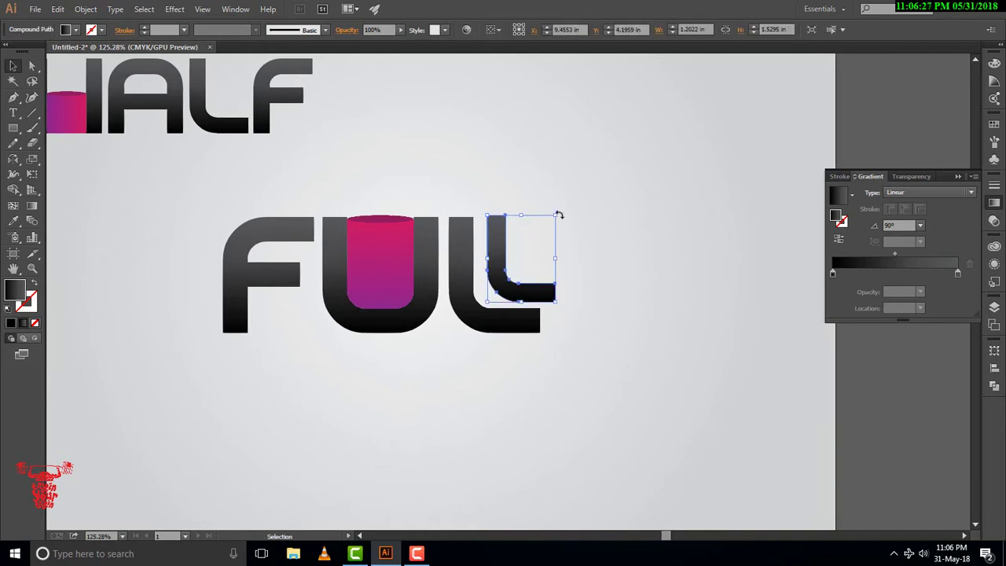
drag(556, 215, 553, 218)
click(525, 243)
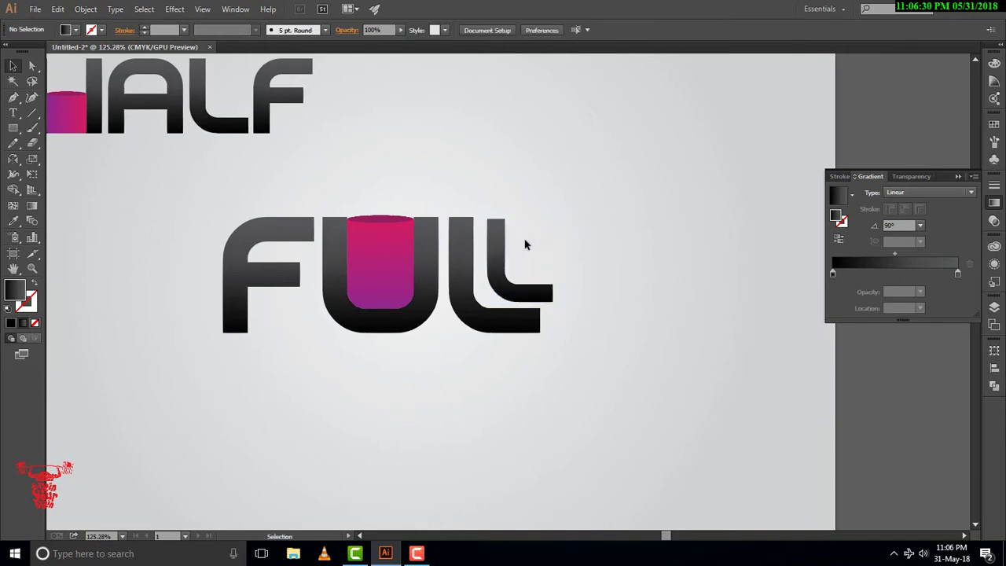
click(495, 227)
mouse_move(487, 219)
mouse_down()
mouse_move(495, 217)
mouse_move(469, 215)
mouse_move(481, 212)
mouse_up()
drag(553, 212, 550, 214)
click(638, 245)
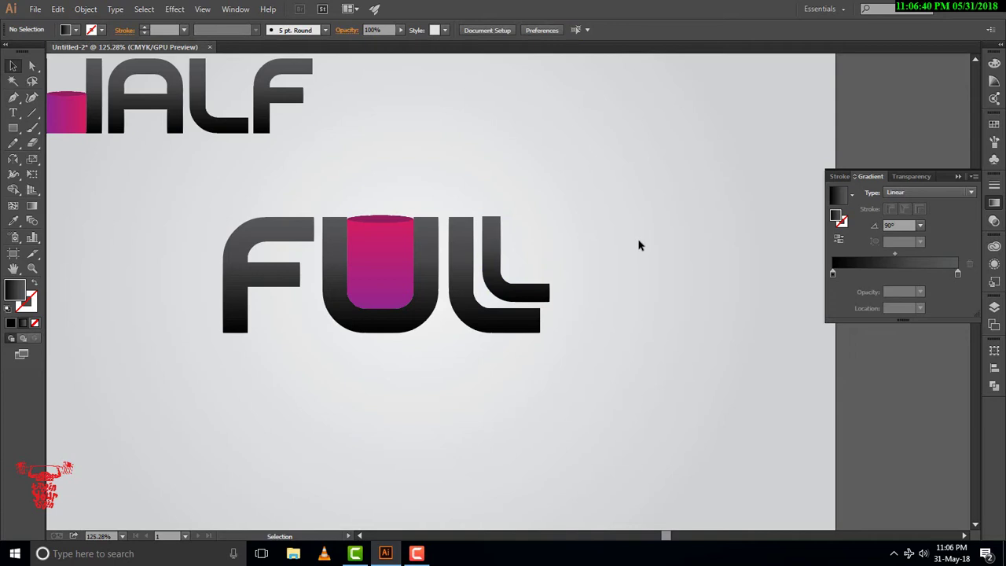
Step: Group all FULL letters together with the liquid shapes in the U
drag(135, 202, 685, 409)
key(a)
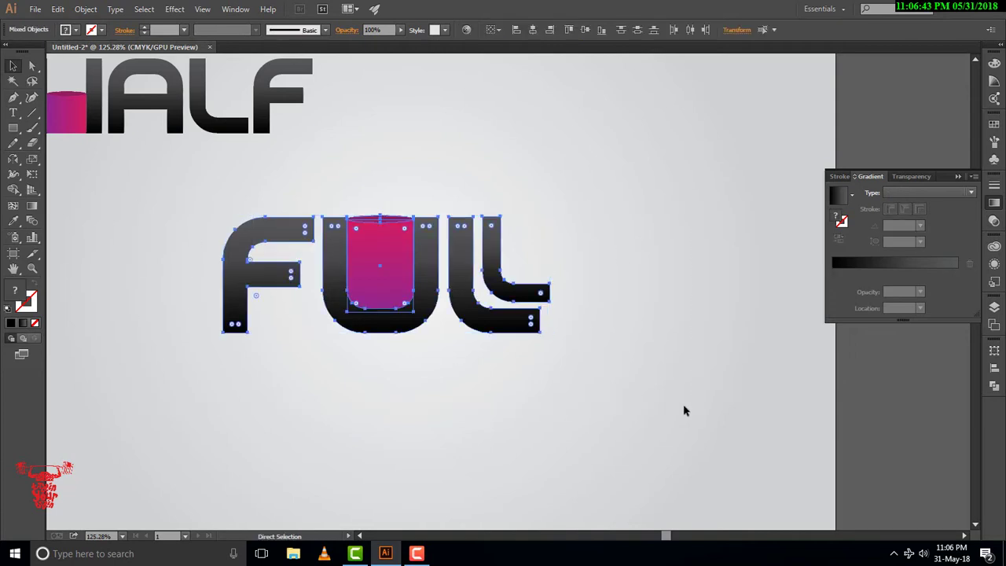
key(ctrl+1)
key(ctrl+g)
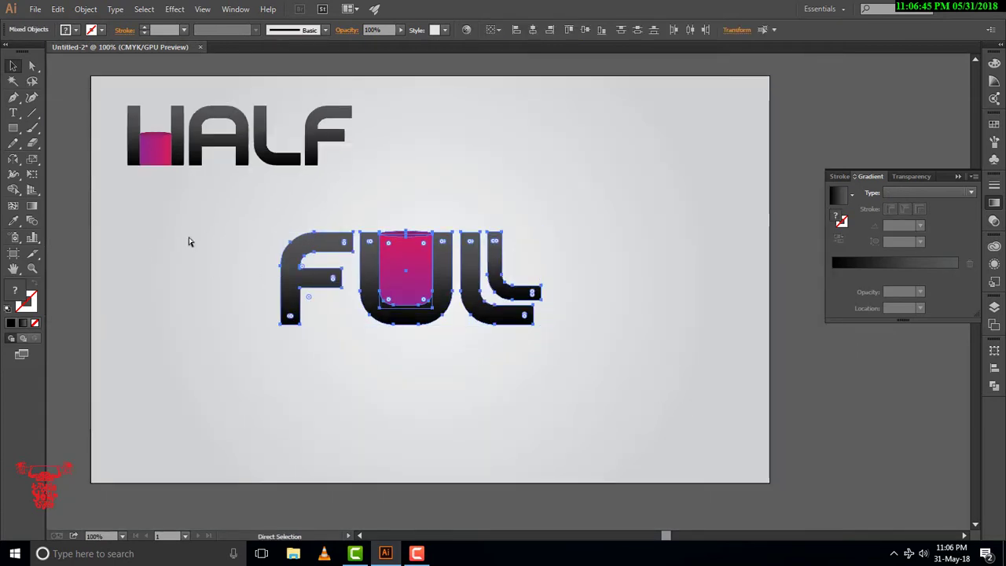
click(581, 262)
Step: Place the FULL logo directly below HALF, aligned to its left edge, and scale it to about 4.74 × 1.71 in
drag(501, 292, 347, 241)
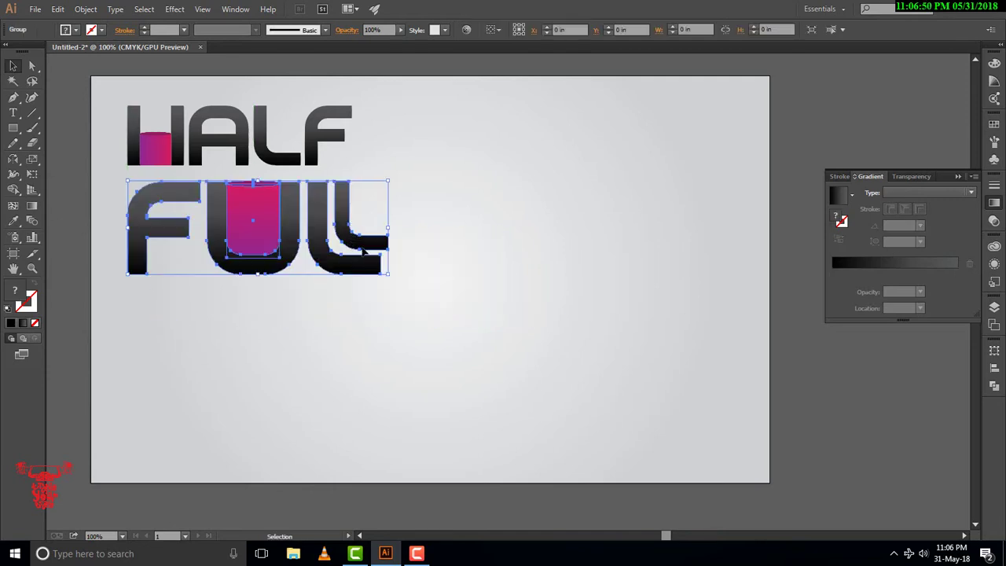
mouse_move(384, 275)
mouse_down()
mouse_move(376, 257)
mouse_move(383, 265)
mouse_up()
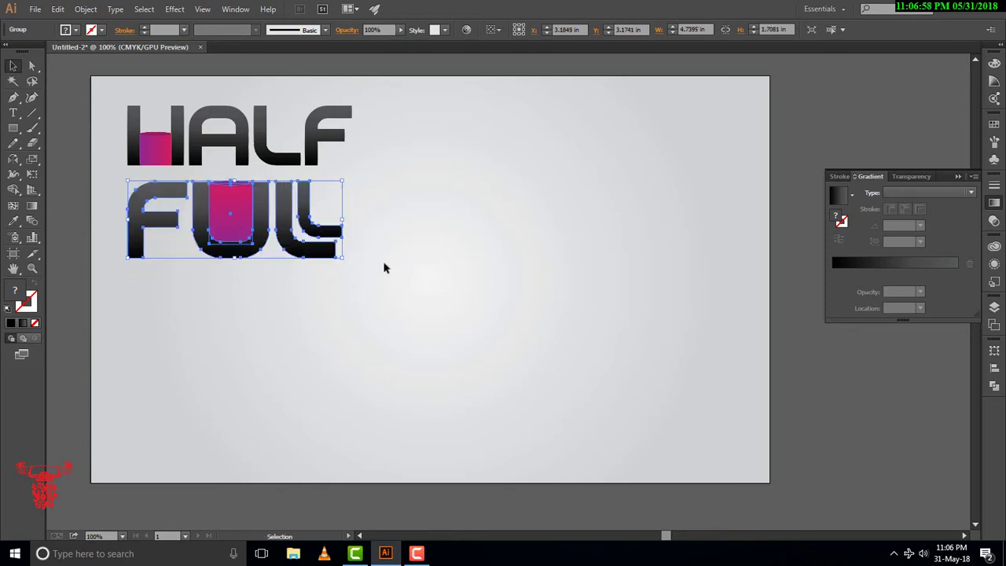
click(383, 267)
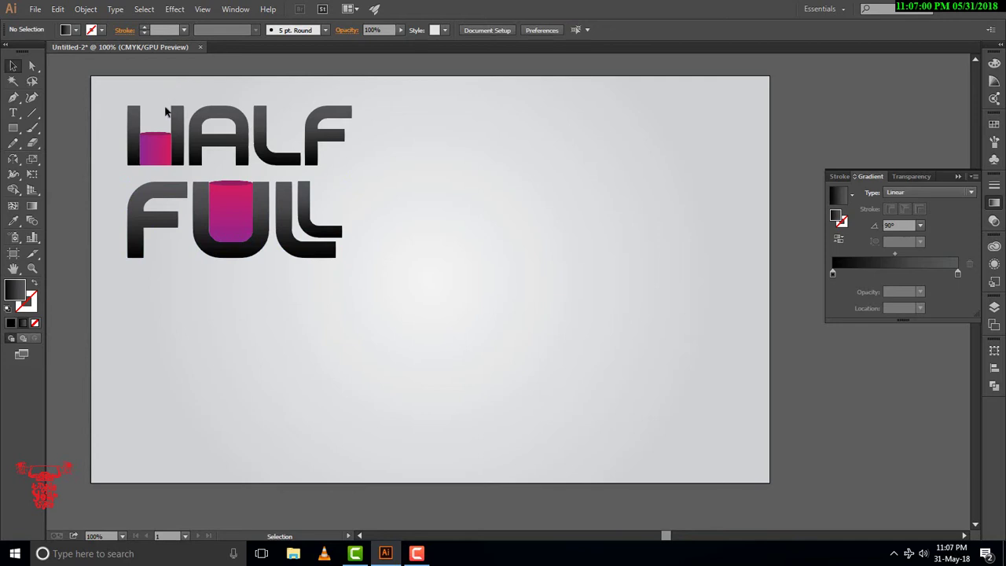
Step: Show the rulers and place vertical guides at the HALF logo's right and left edges
key(ctrl+r)
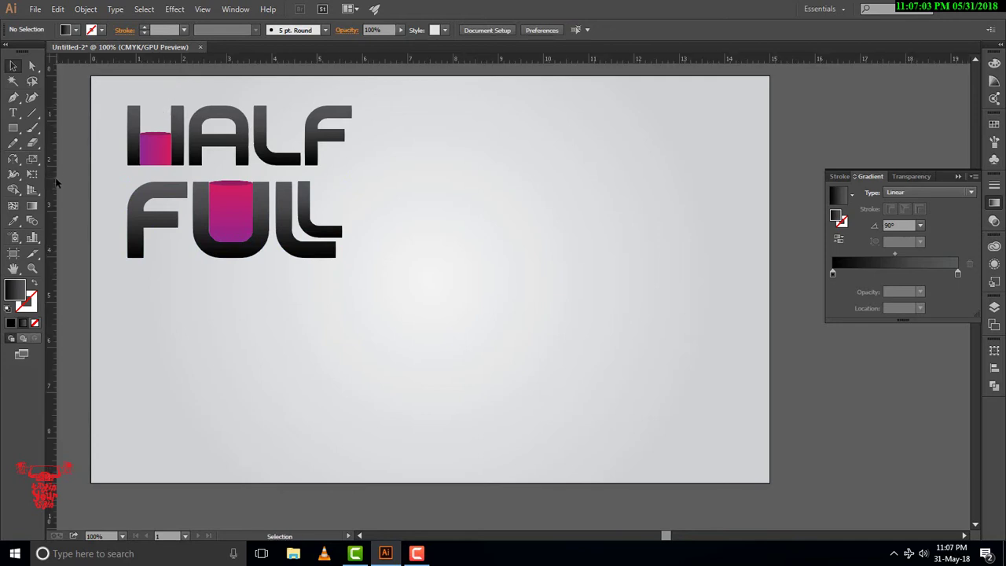
drag(55, 182, 354, 200)
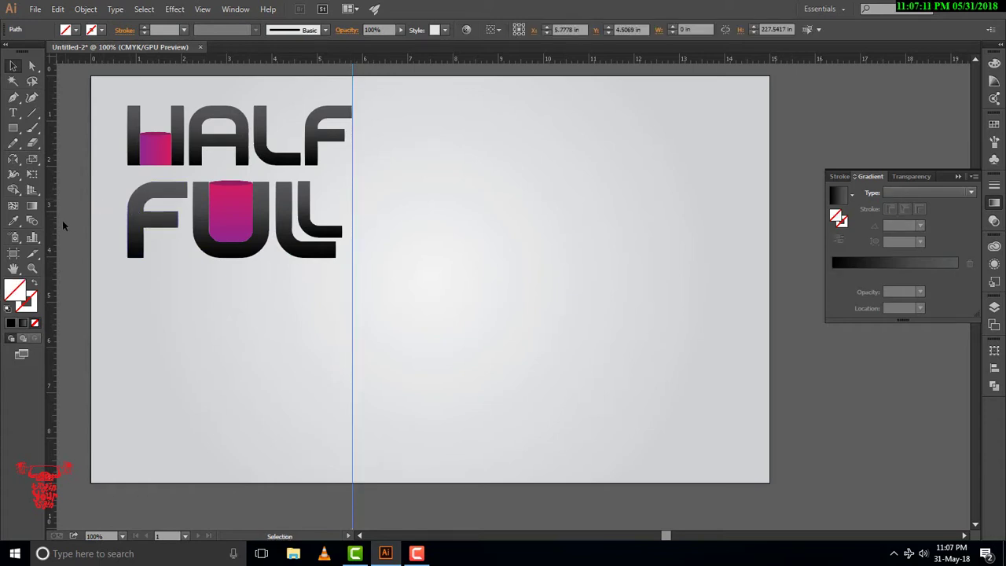
drag(55, 232, 127, 204)
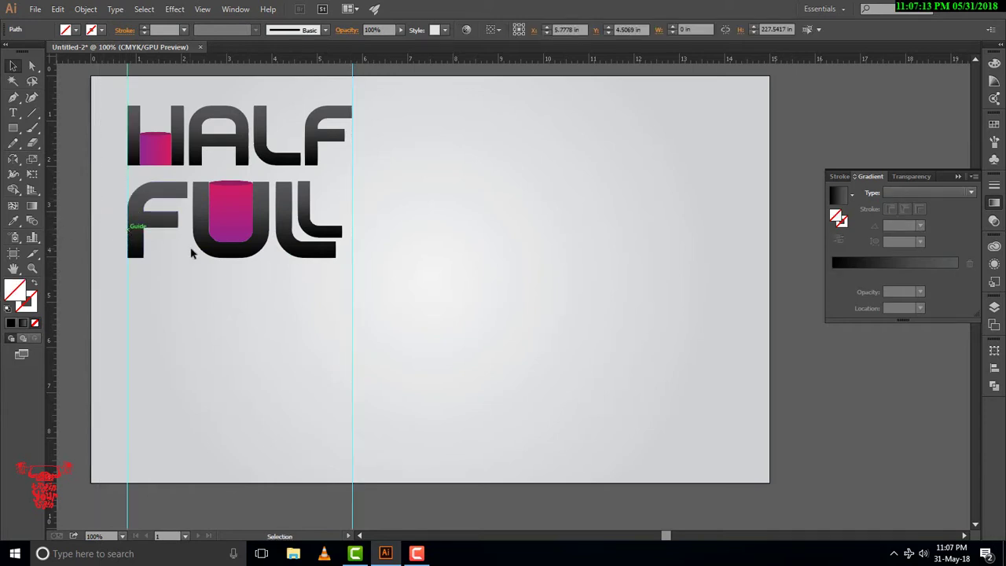
Step: Scale the FULL logo up proportionally until its right edge meets the guide at HALF's right edge
click(238, 247)
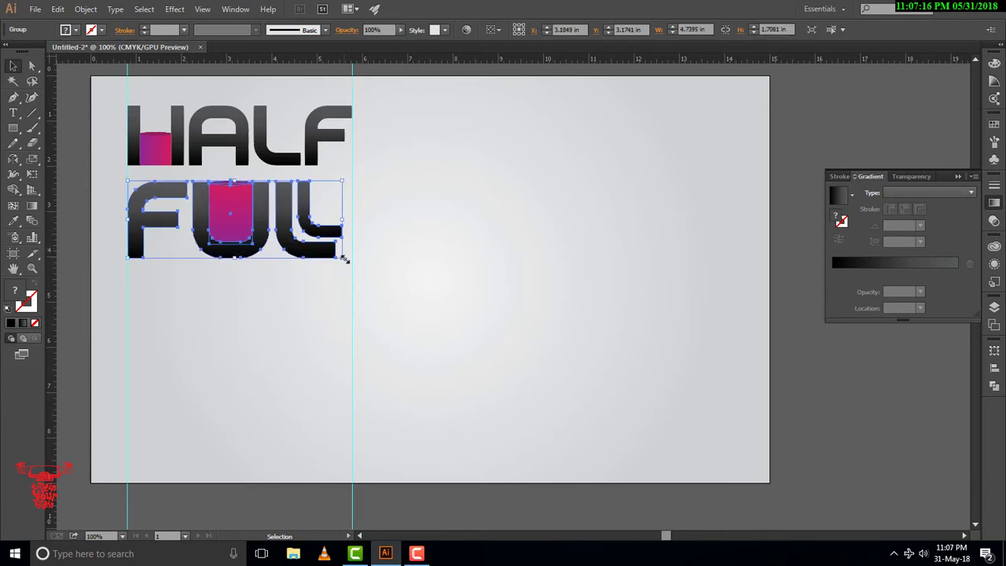
drag(343, 259, 352, 262)
click(406, 274)
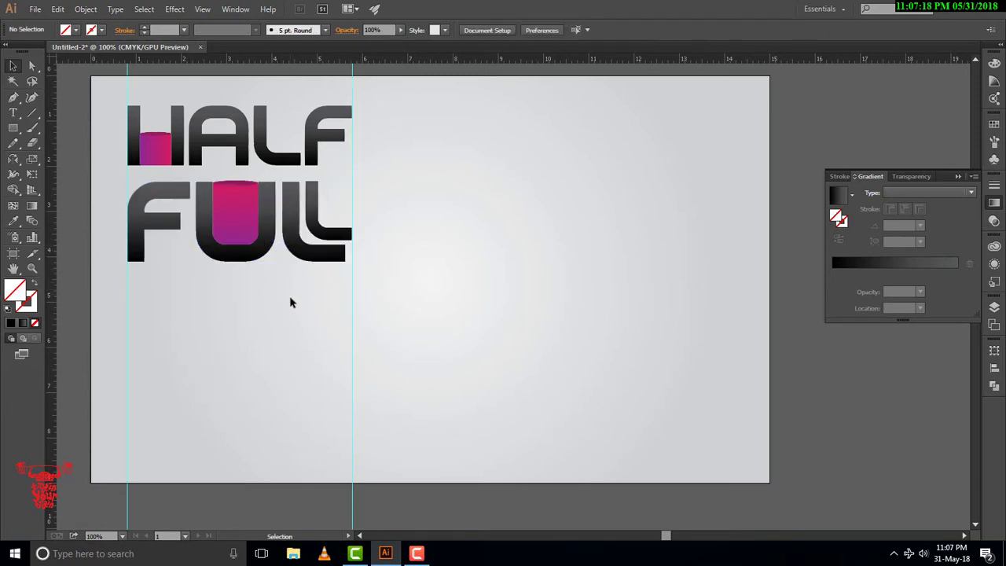
Step: Move both logos together to the middle area of the artboard and delete the two vertical guides
drag(185, 94, 220, 263)
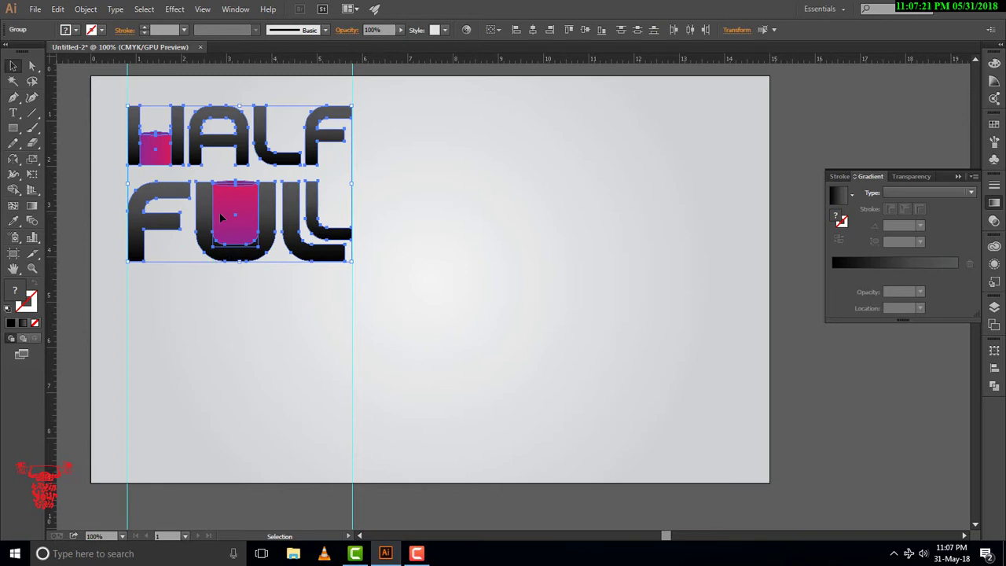
drag(219, 212, 469, 293)
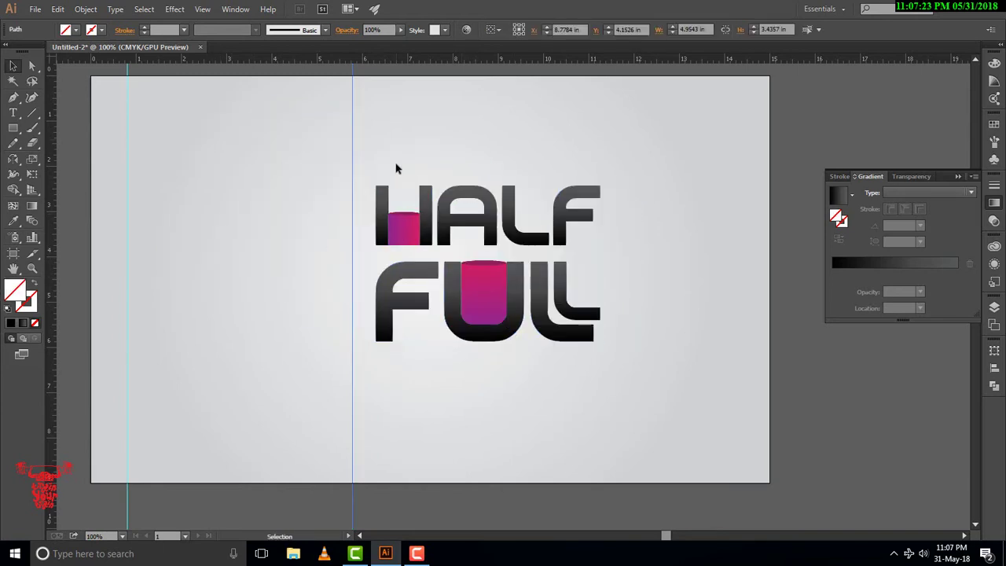
click(128, 148)
drag(281, 163, 680, 400)
drag(487, 299, 398, 291)
Step: Scale FULL to about 3.60 × 1.30 in, matching HALF's height, and overlay its F on the F of HALF
drag(529, 363, 196, 262)
drag(511, 337, 429, 305)
drag(366, 280, 556, 205)
drag(615, 233, 635, 246)
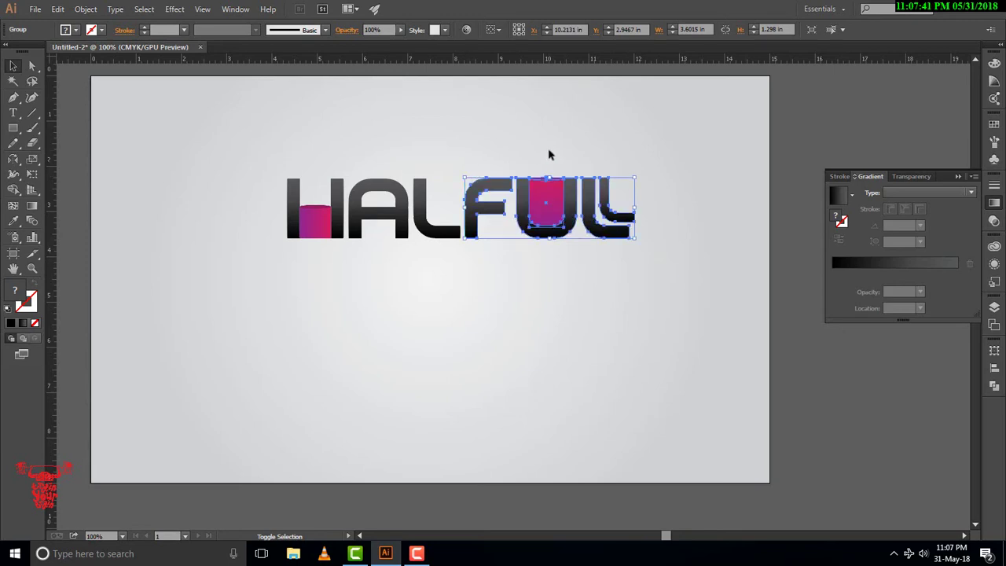
Step: Move FULL directly below HALF, near its right edge, leaving a small gap between the two words
click(563, 174)
drag(563, 179, 421, 280)
click(574, 307)
click(577, 291)
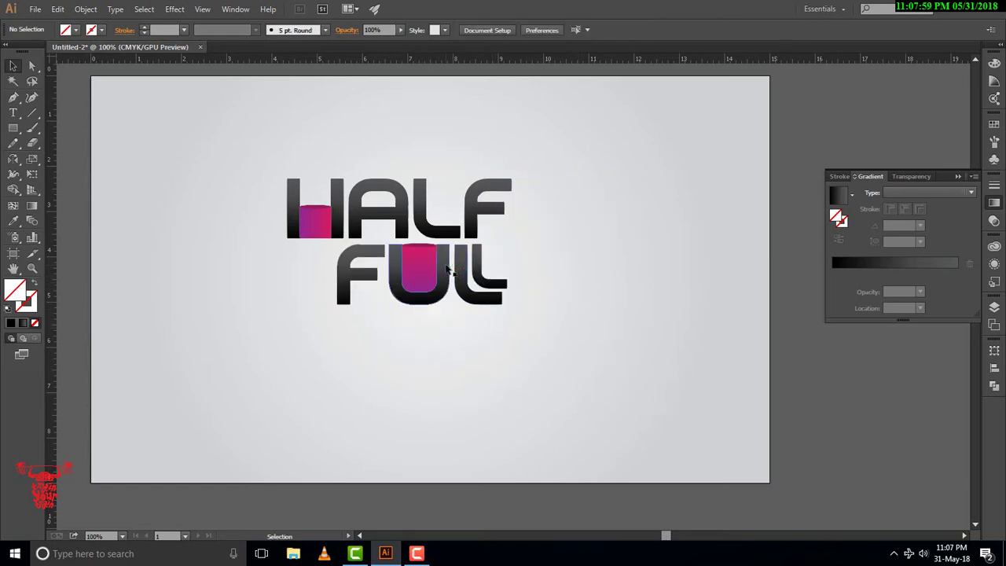
drag(466, 287, 468, 293)
click(644, 270)
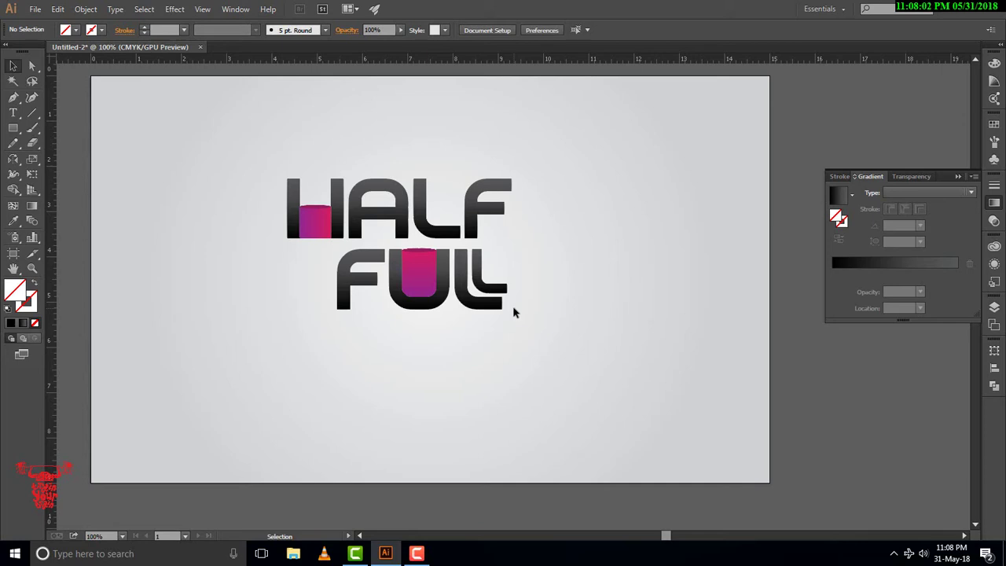
Step: Enlarge both words together and shift them down, and move FULL to HALF's left edge with a wider vertical gap
drag(363, 245, 504, 327)
click(628, 326)
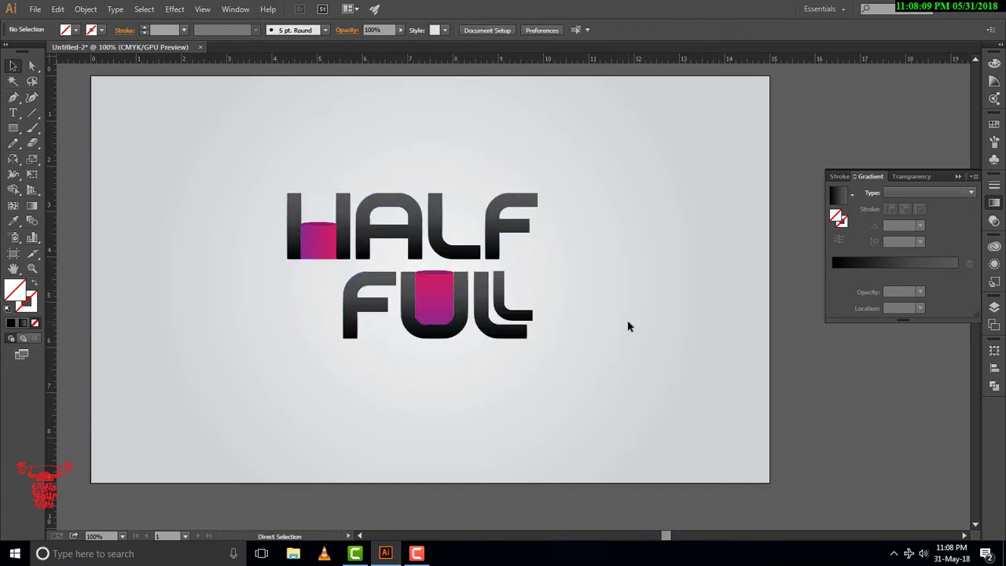
drag(224, 167, 669, 364)
click(514, 314)
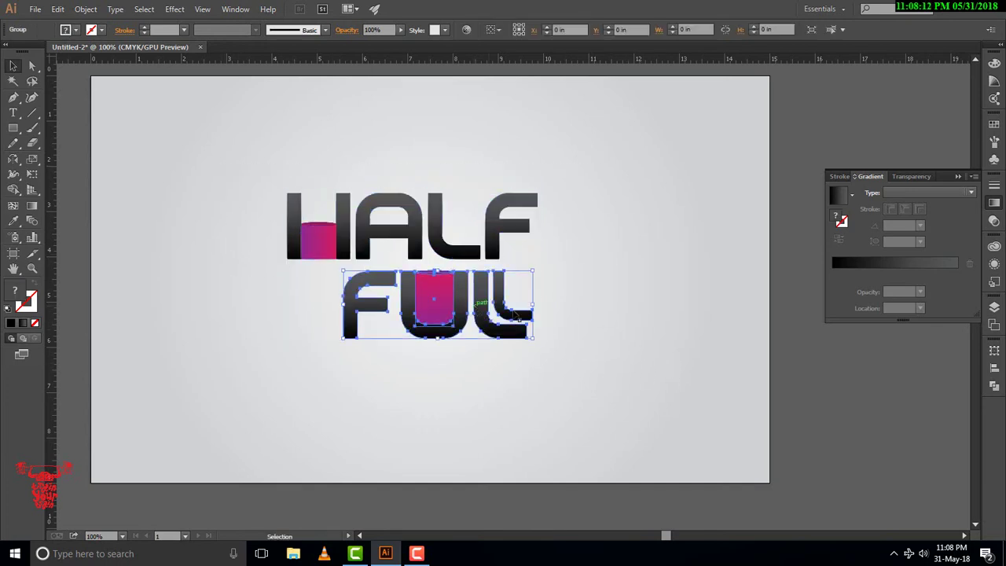
drag(515, 315, 406, 334)
click(616, 322)
click(616, 320)
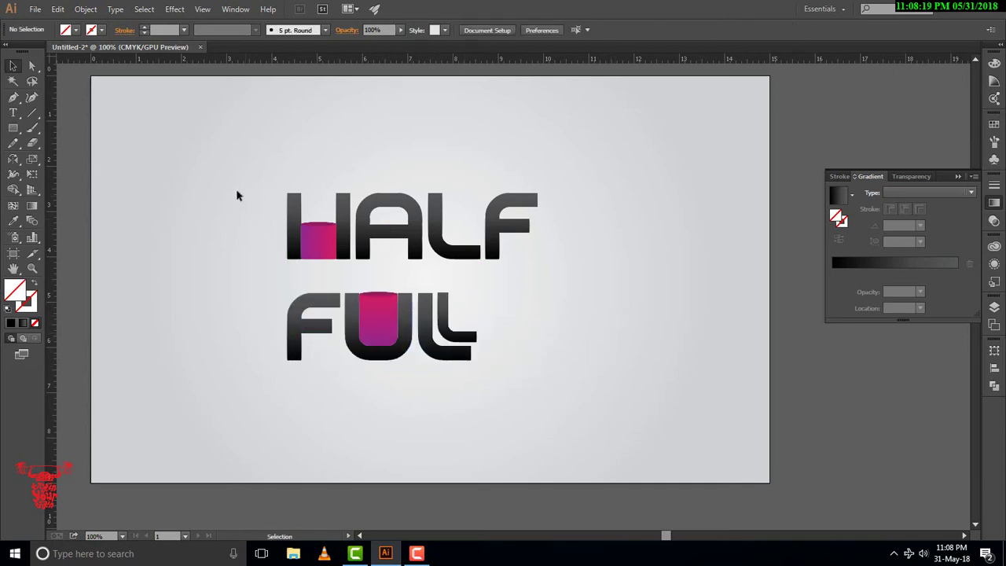
Step: Scale HALF and FULL together proportionally to about 6.24 × 4.17 in
drag(214, 168, 569, 384)
key(a)
drag(471, 375, 475, 359)
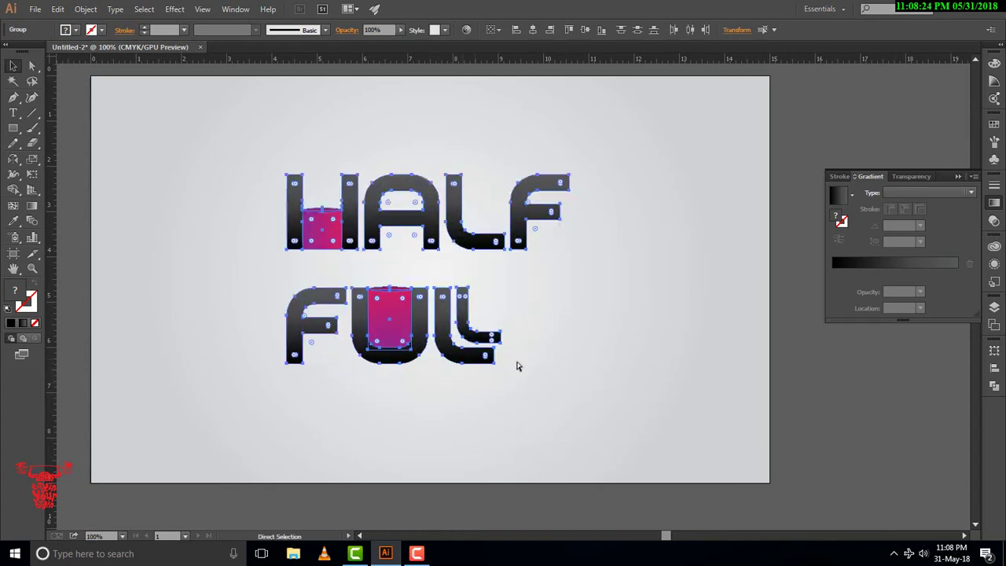
key(v)
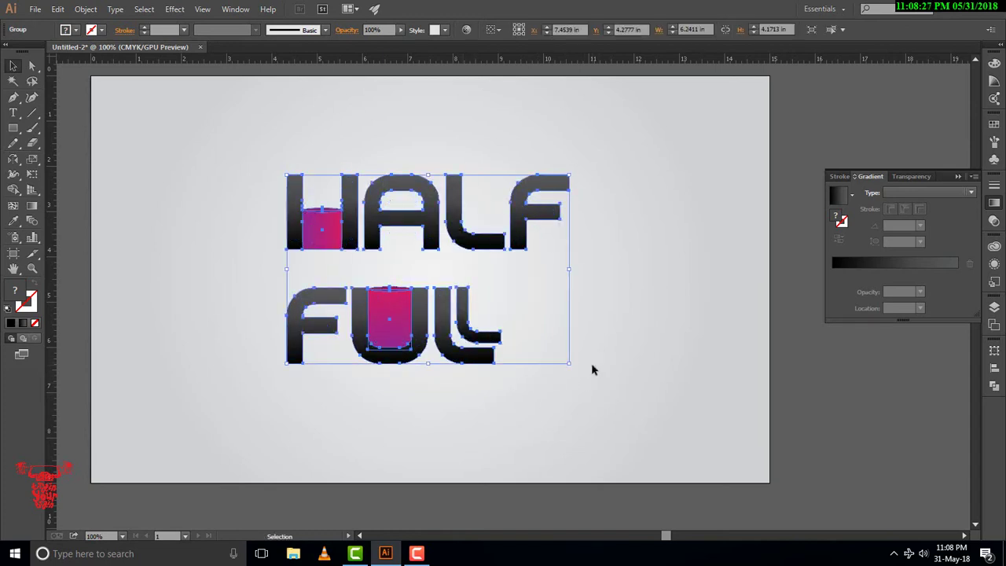
click(593, 369)
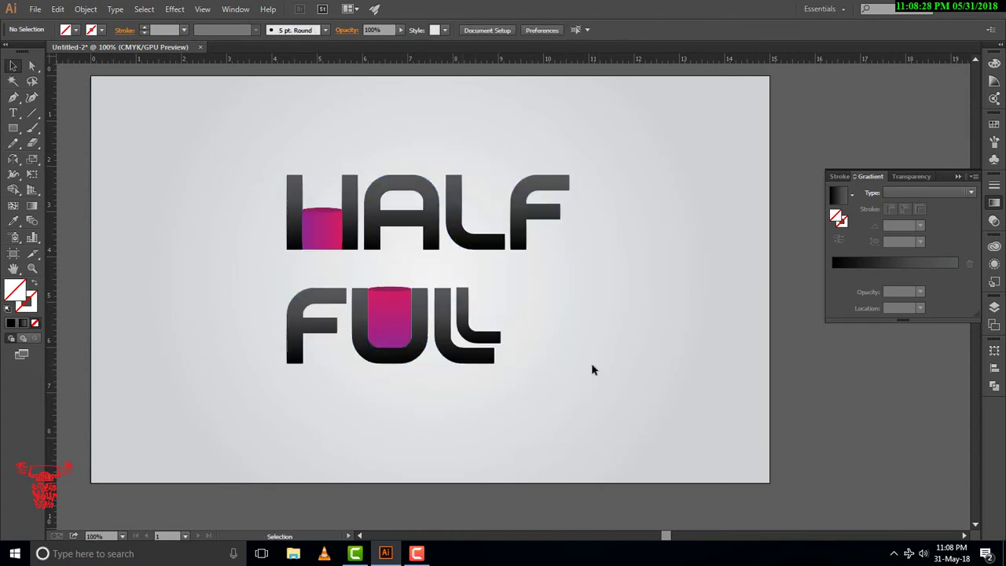
Step: Enlarge both words slightly further and nudge them left to centre them on the artboard
click(480, 358)
drag(570, 364, 590, 375)
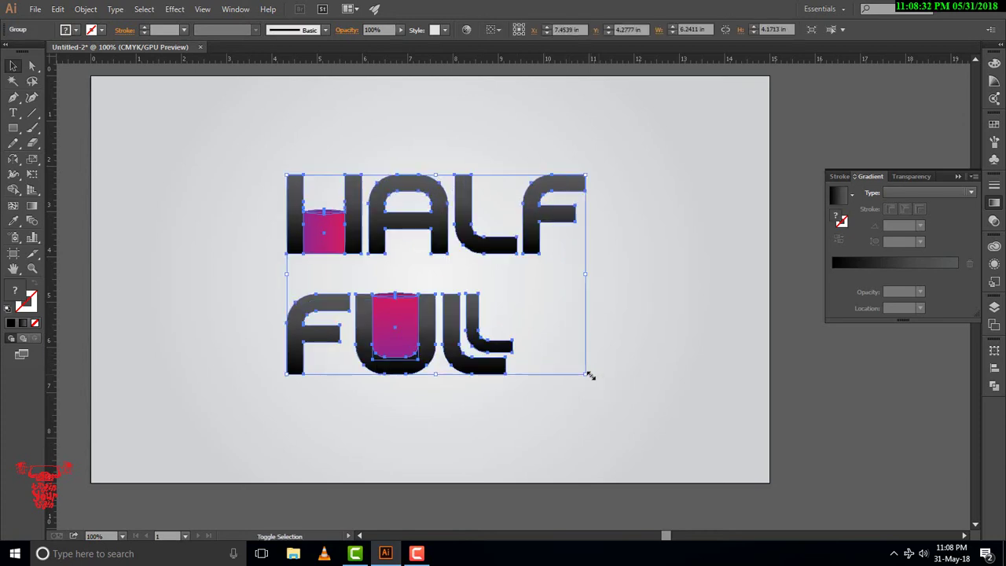
click(620, 378)
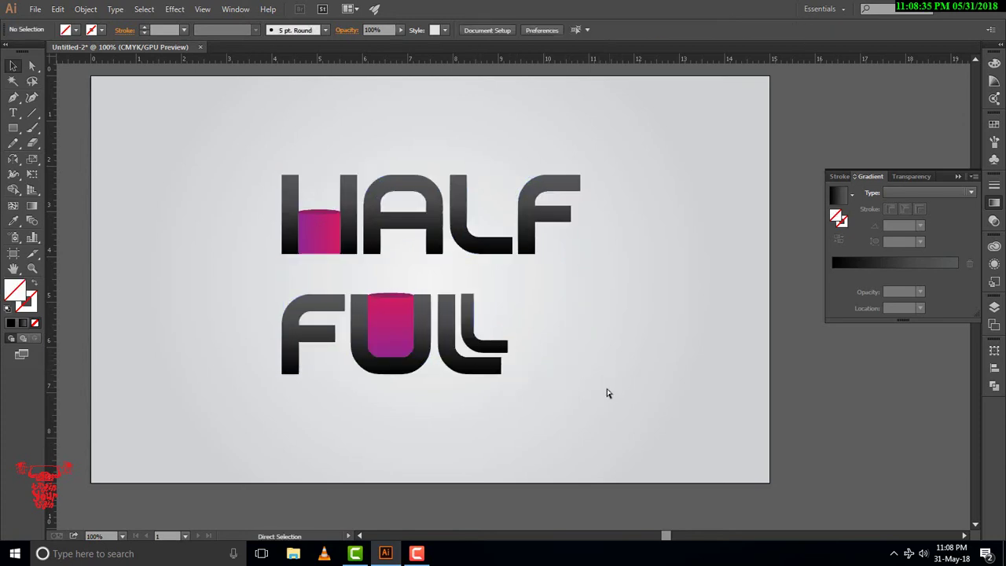
key(ctrl+equal)
drag(571, 354, 631, 382)
key(ctrl+minus)
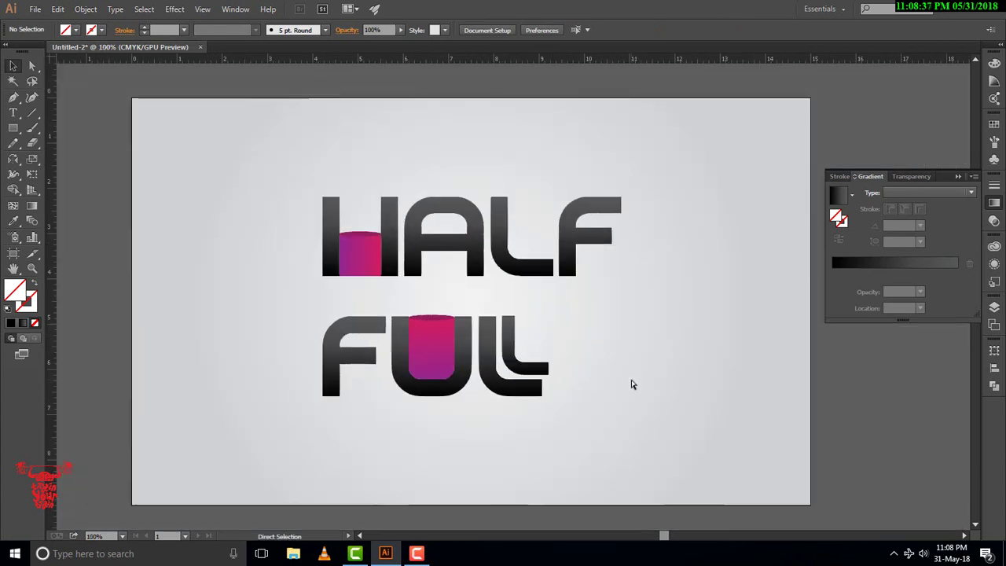